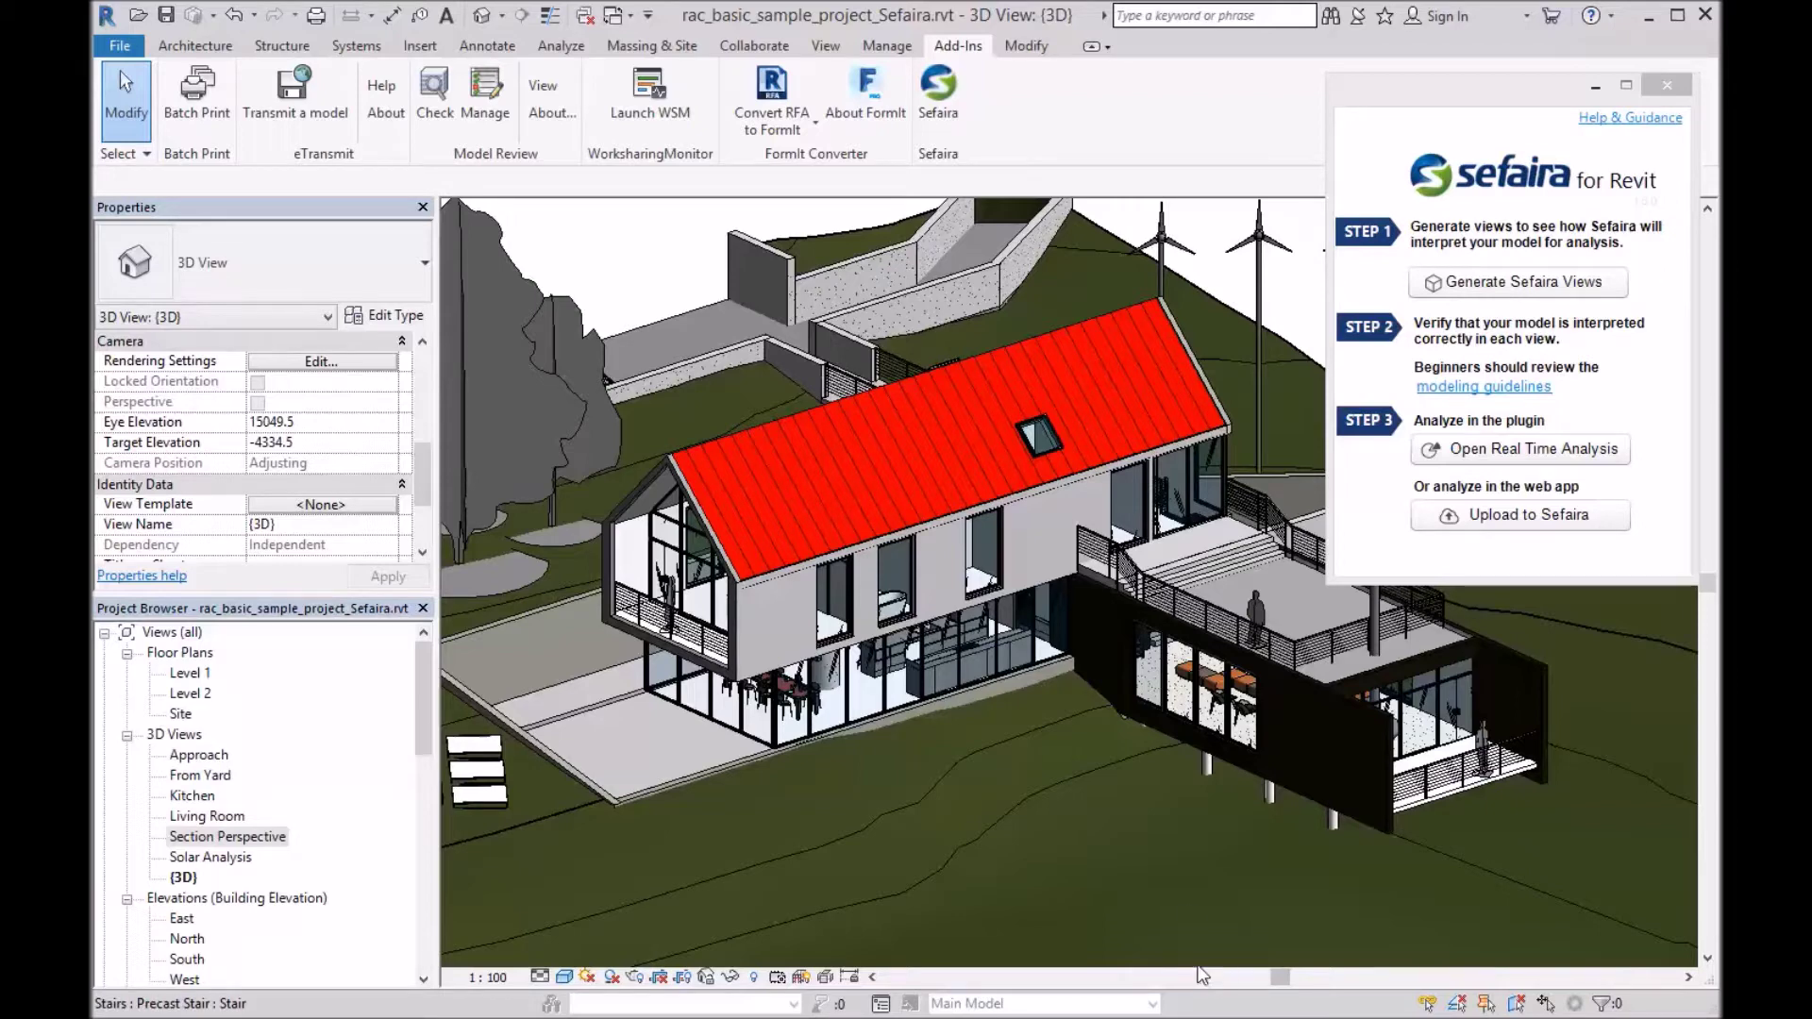
Generate the Sefaira views and inspect the building from several sides in the daylighting analysis view
click(1504, 285)
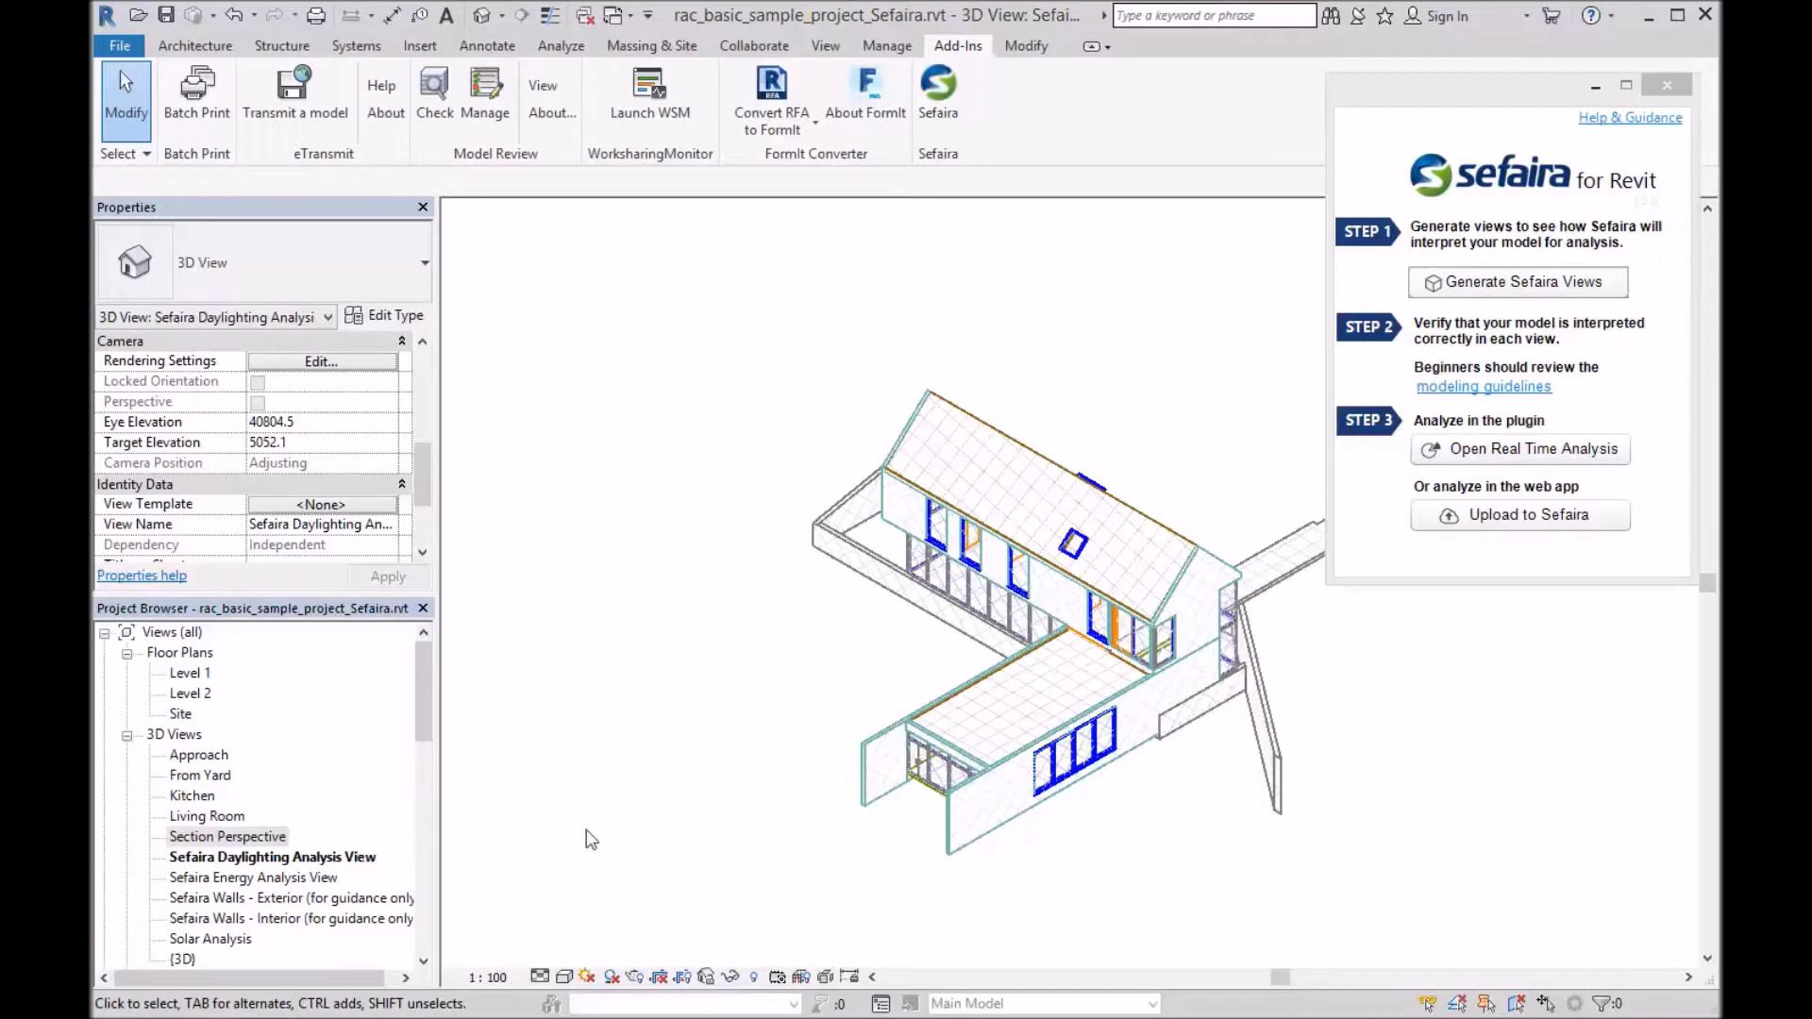
shift+middle_drag(800, 655, 642, 675)
scroll(774, 614, up, 3)
scroll(773, 615, up, 1)
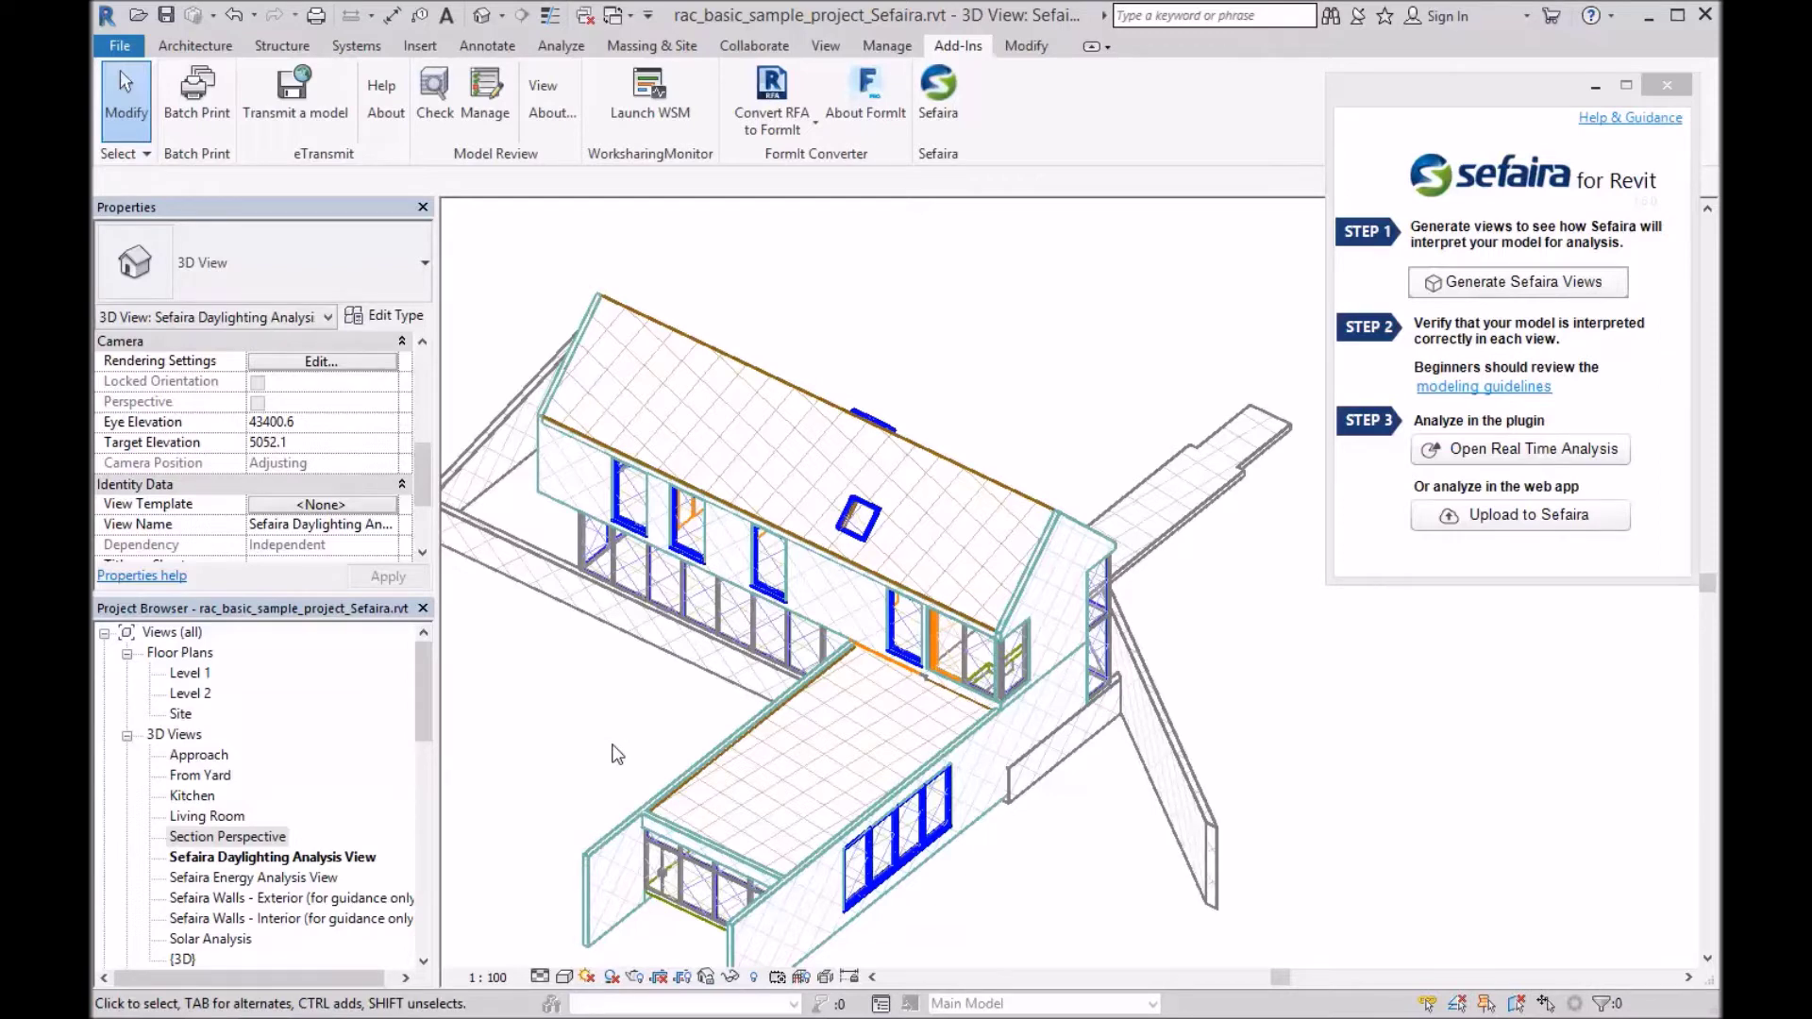
middle_drag(618, 757, 700, 675)
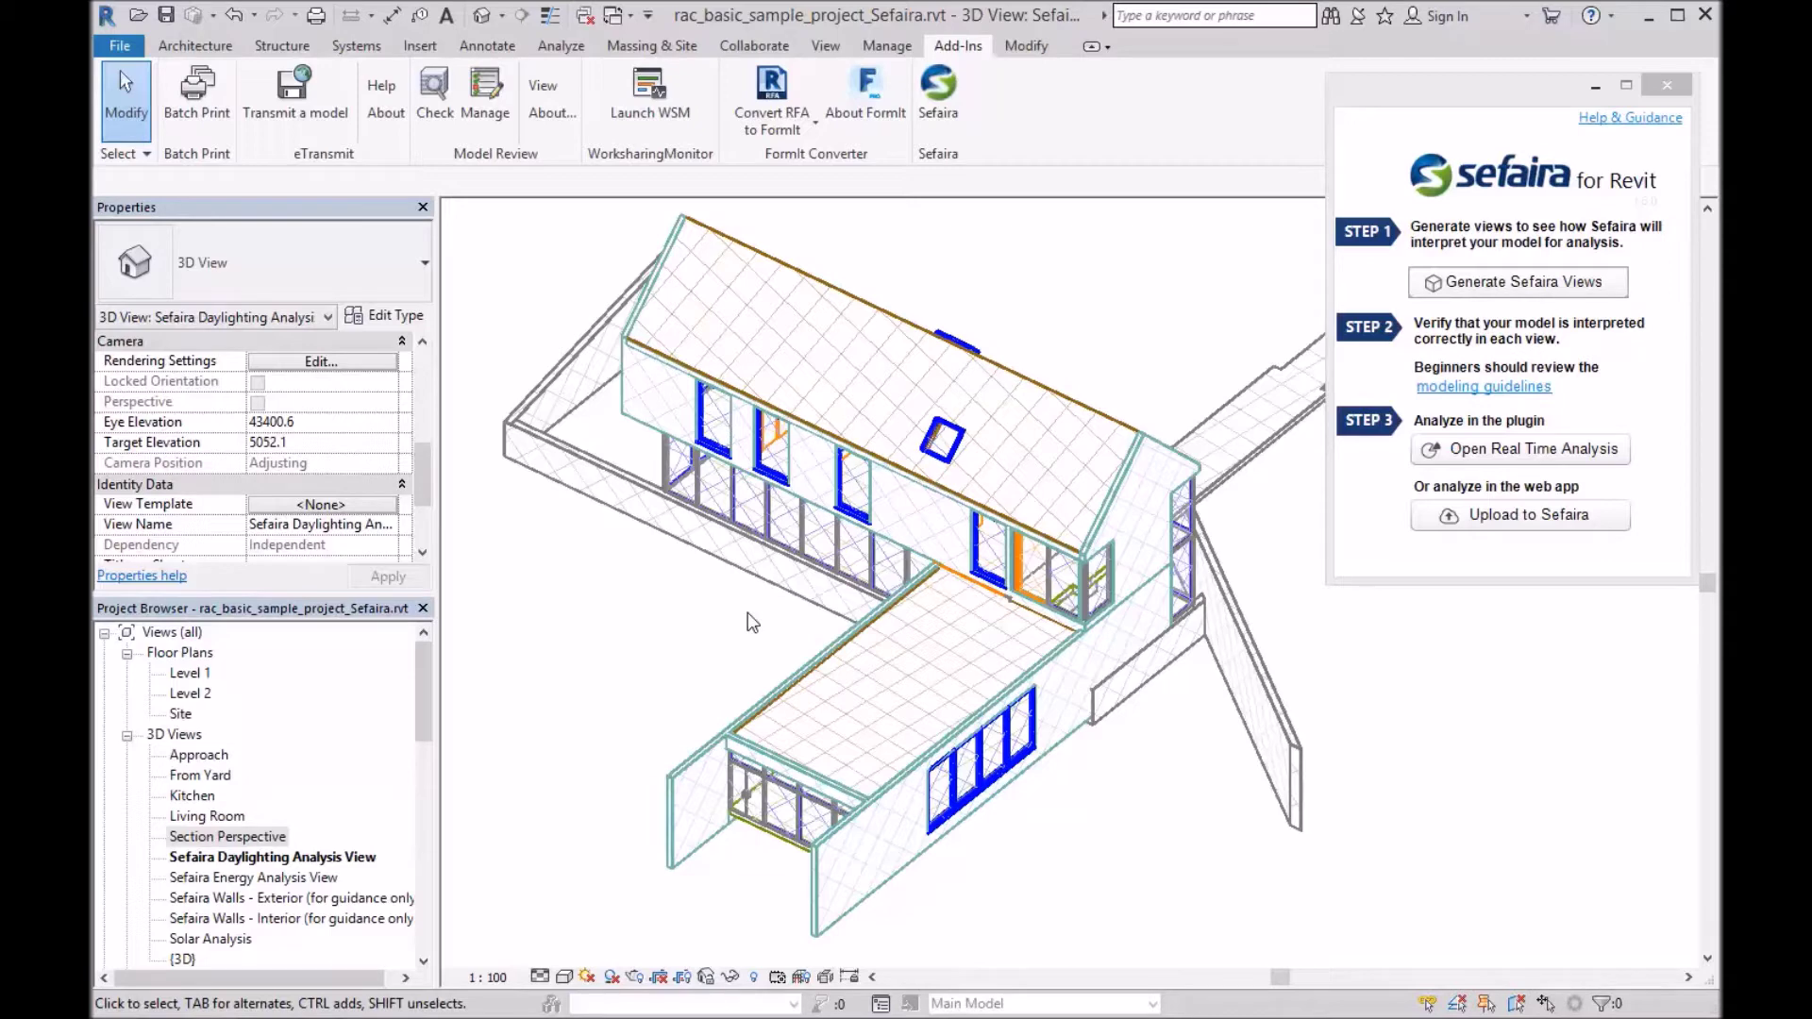
shift+middle_drag(752, 623, 643, 598)
scroll(832, 609, up, 6)
scroll(892, 604, down, 5)
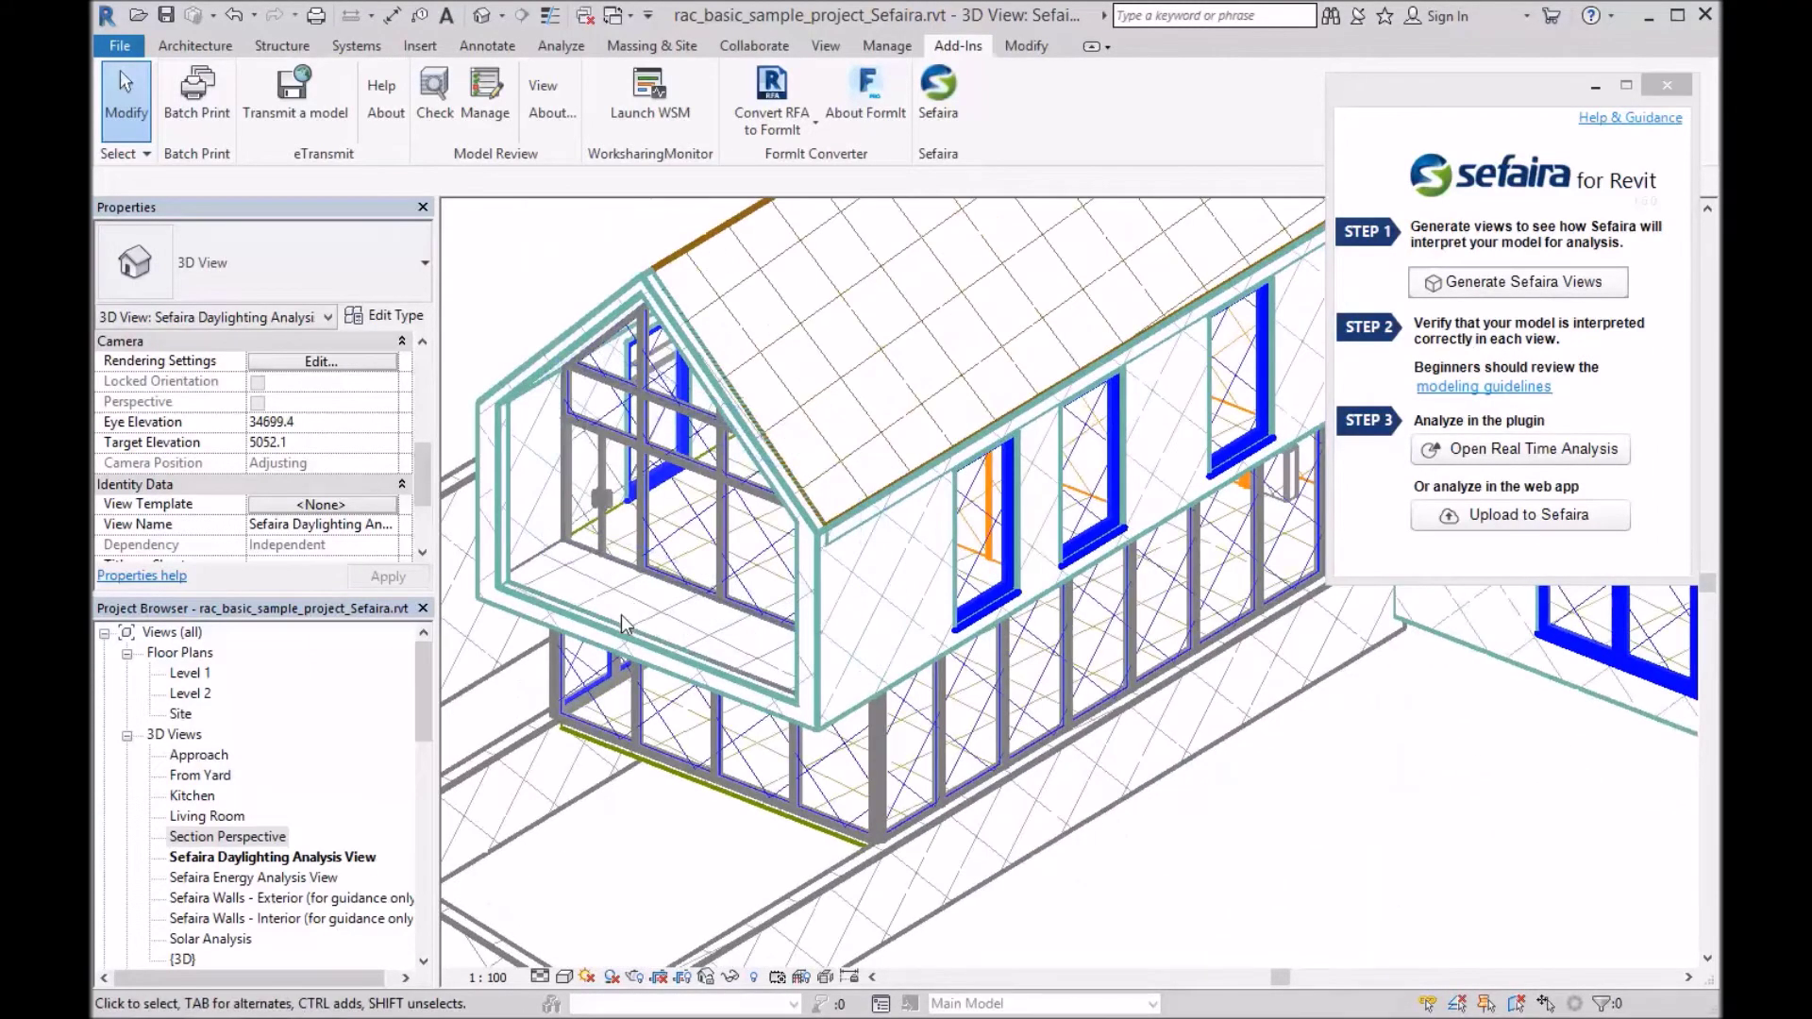
Select the Generic 300 floor of the gable-end balcony and check its Shading for Sefaira setting
click(645, 628)
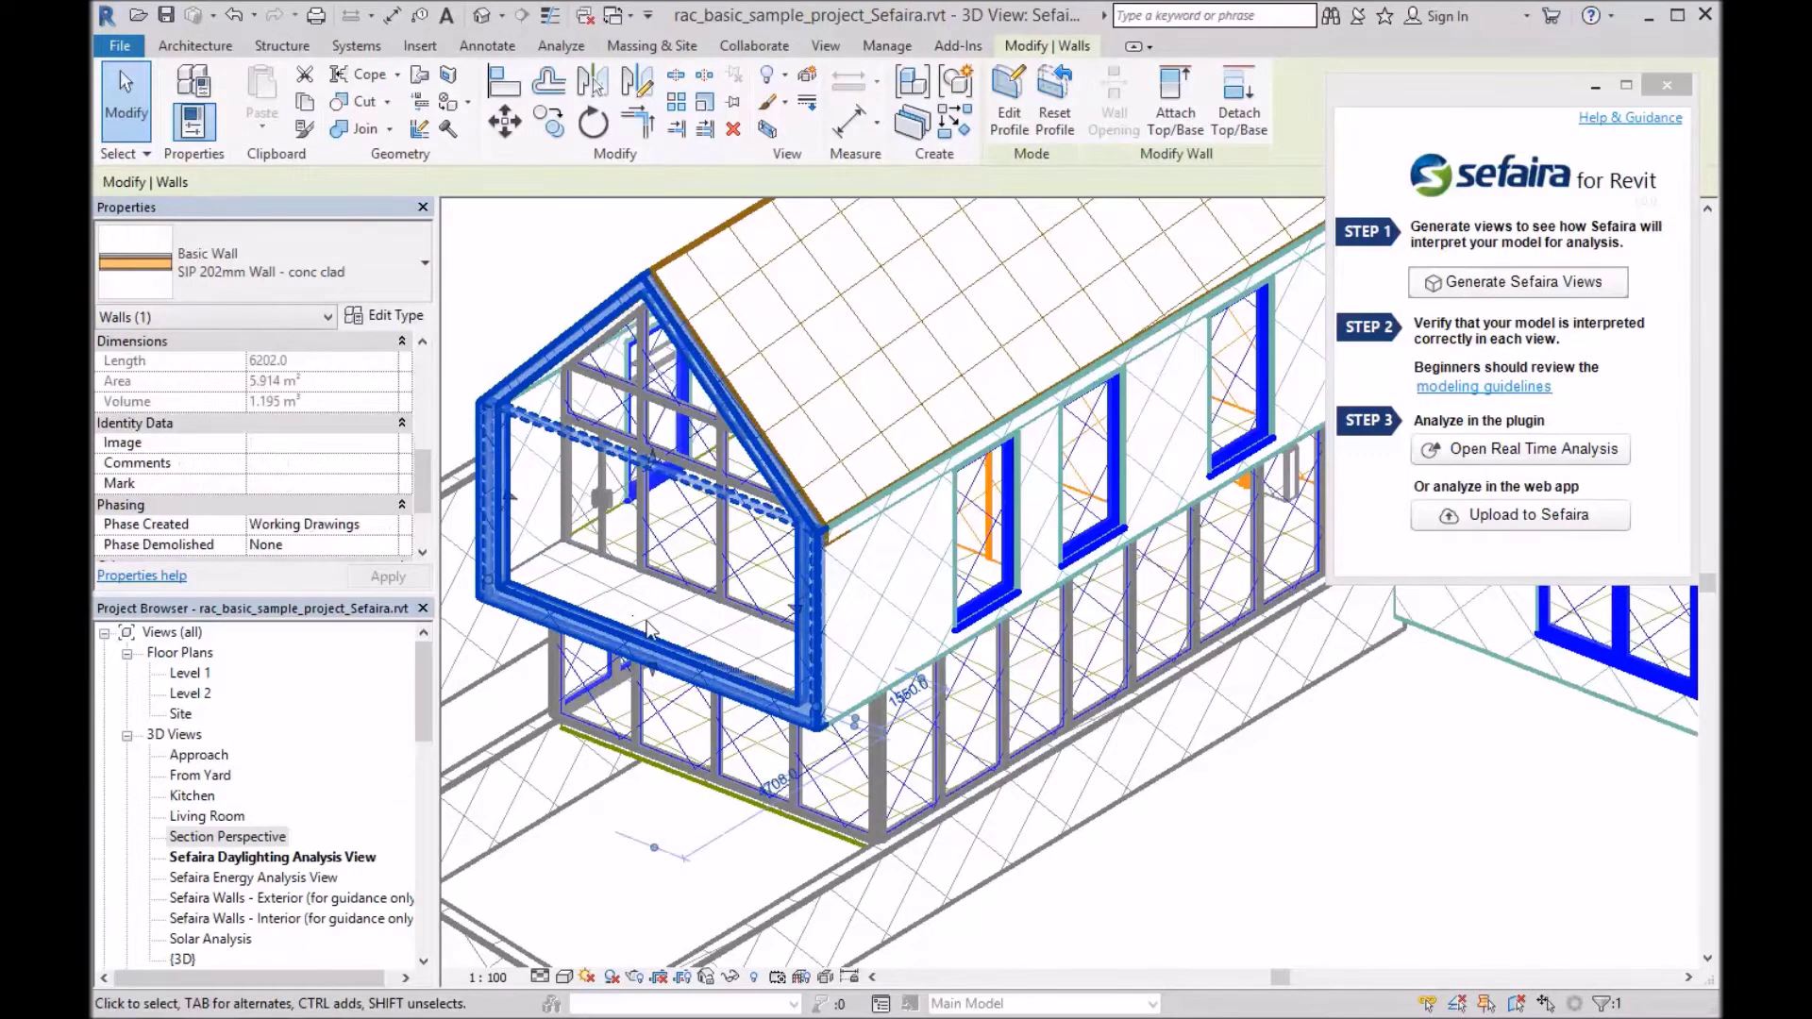
click(657, 592)
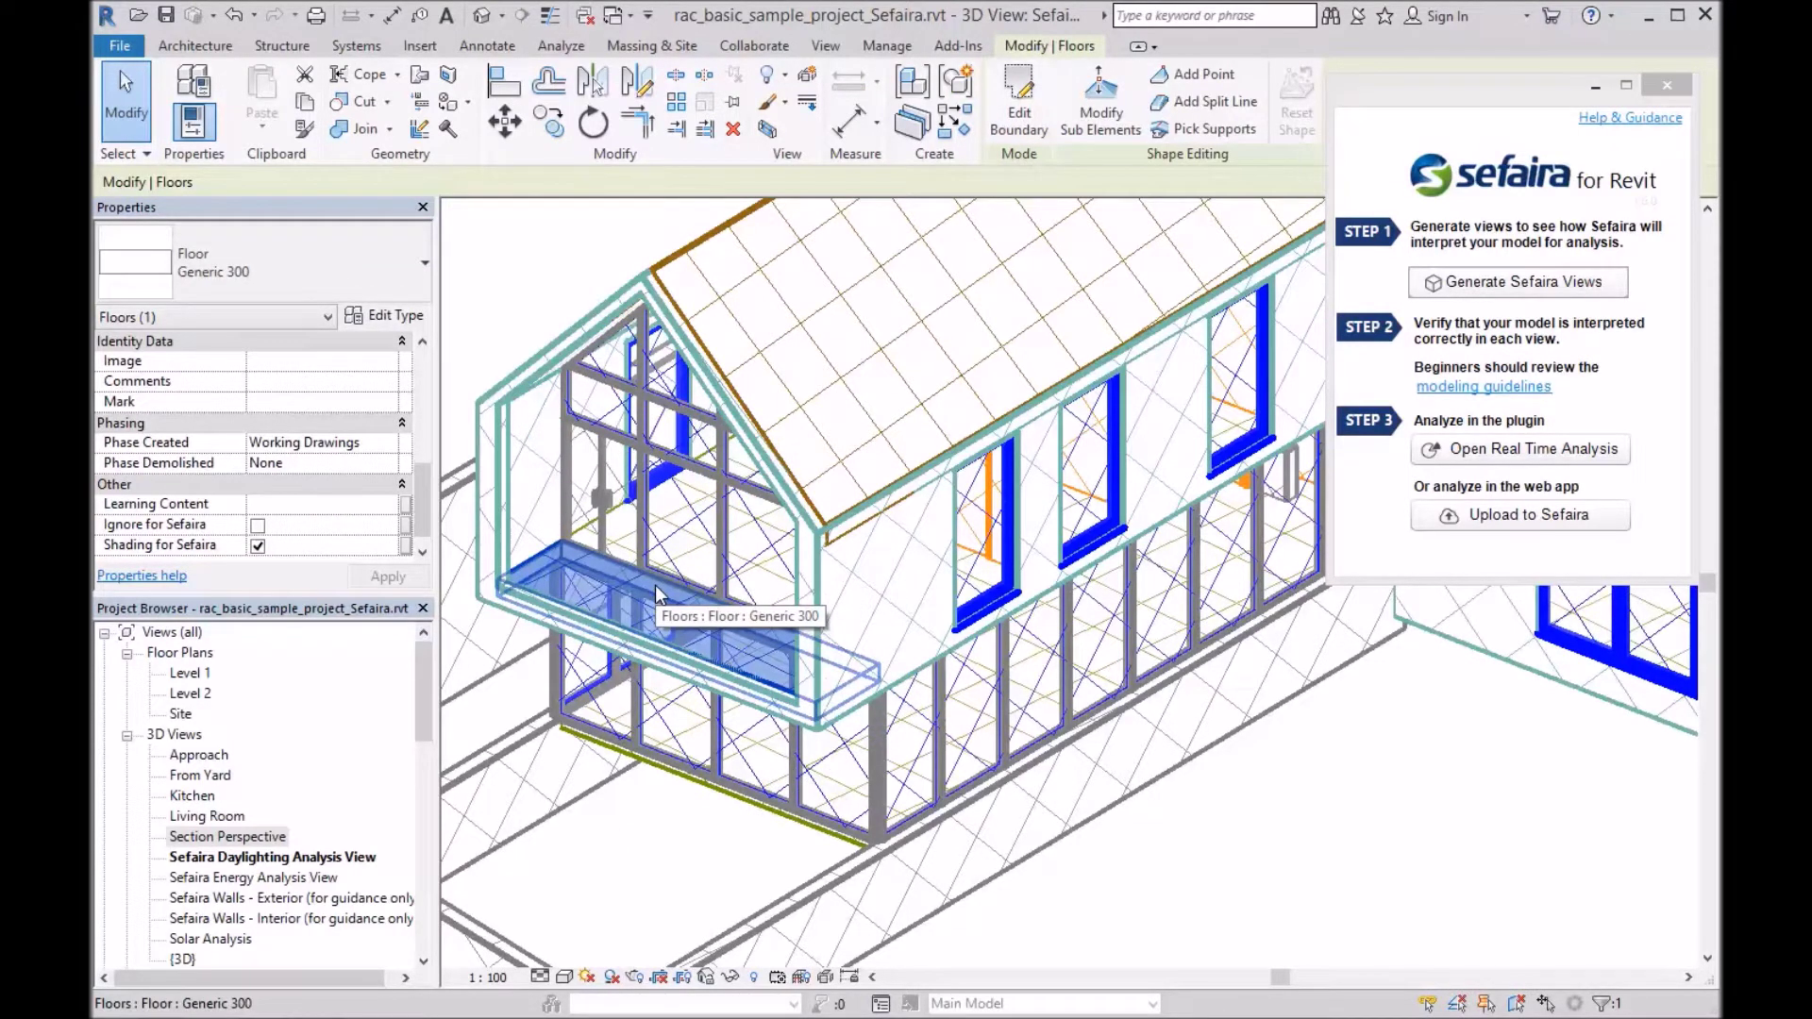
scroll(1271, 687, down, 3)
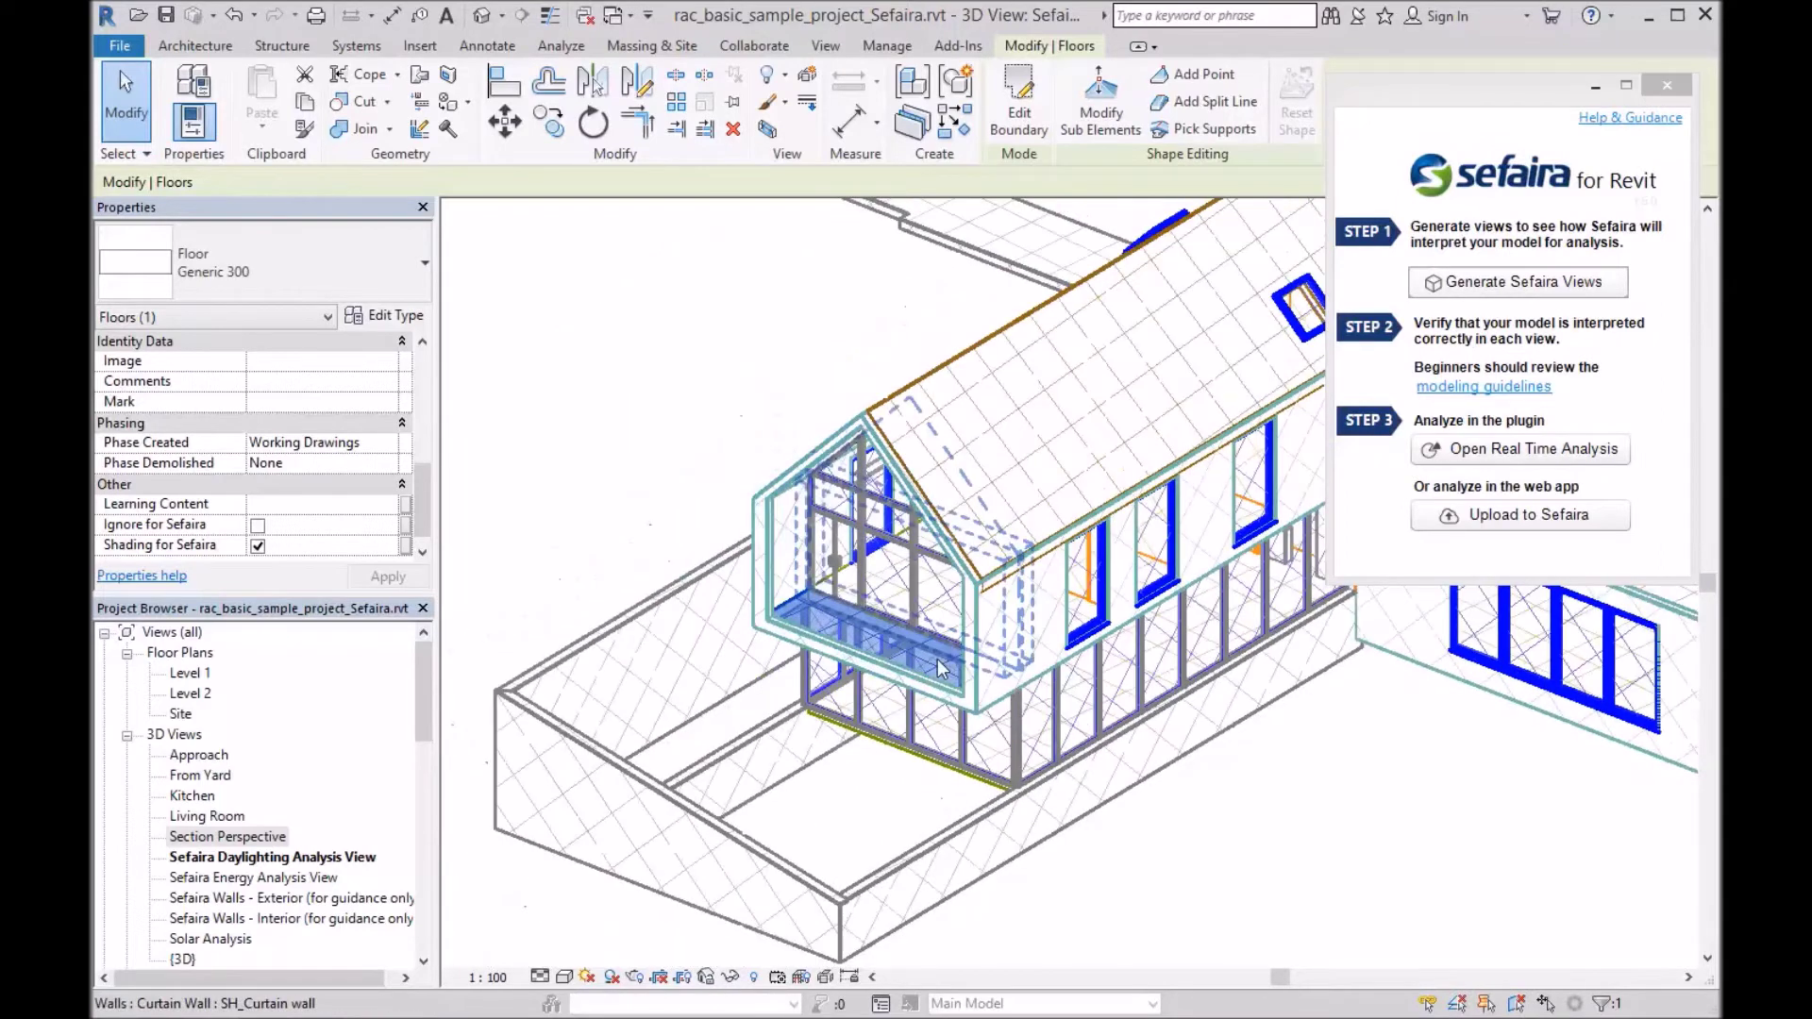
scroll(939, 665, up, 3)
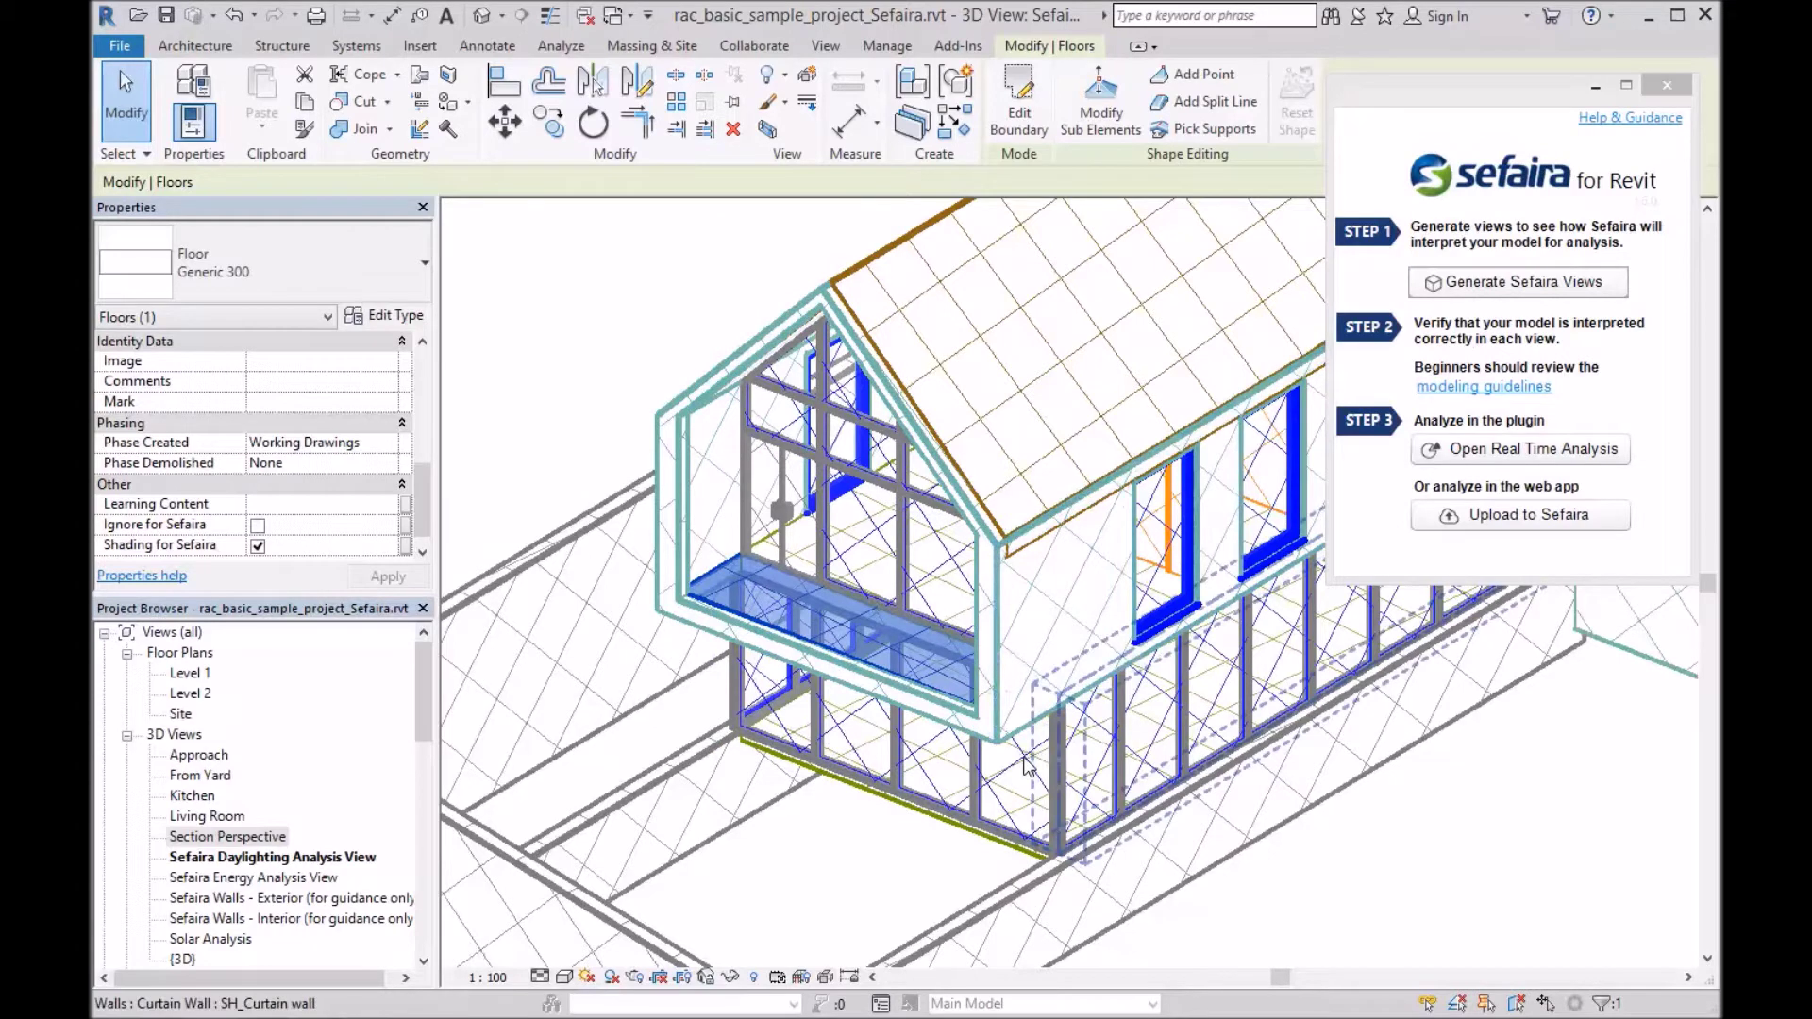
click(425, 543)
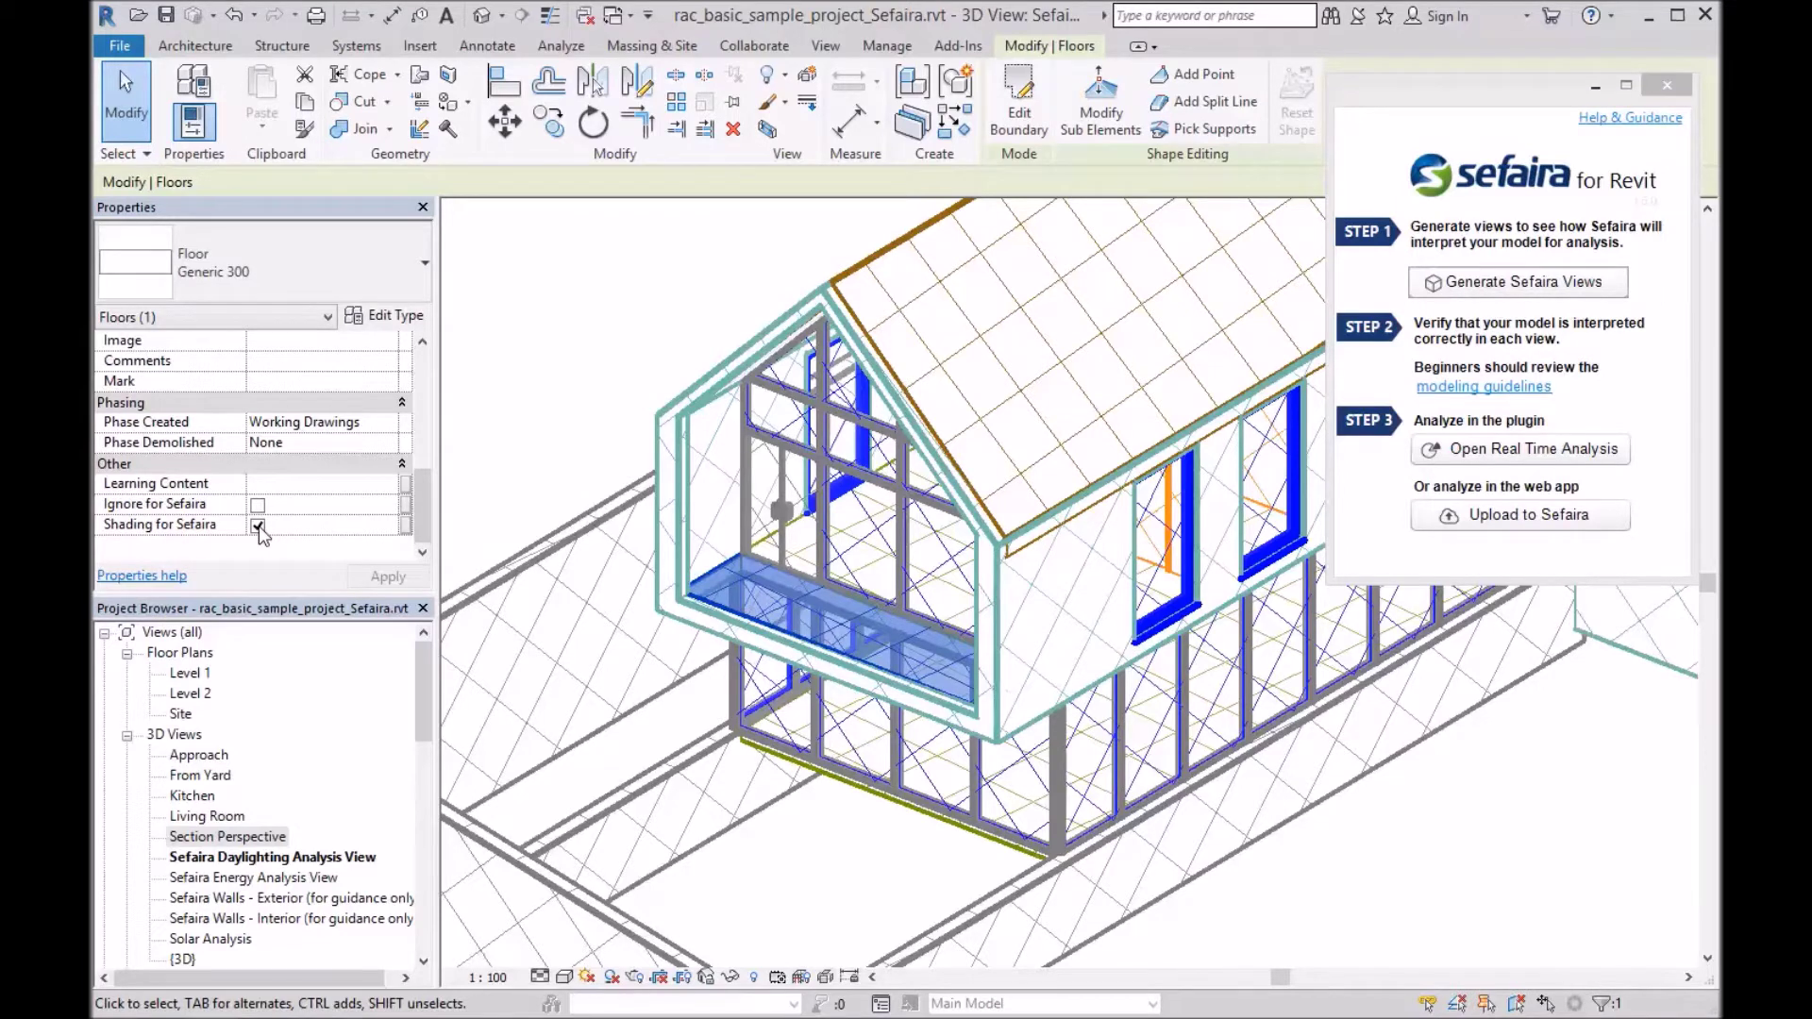
key(Escape)
middle_drag(1063, 756, 1004, 763)
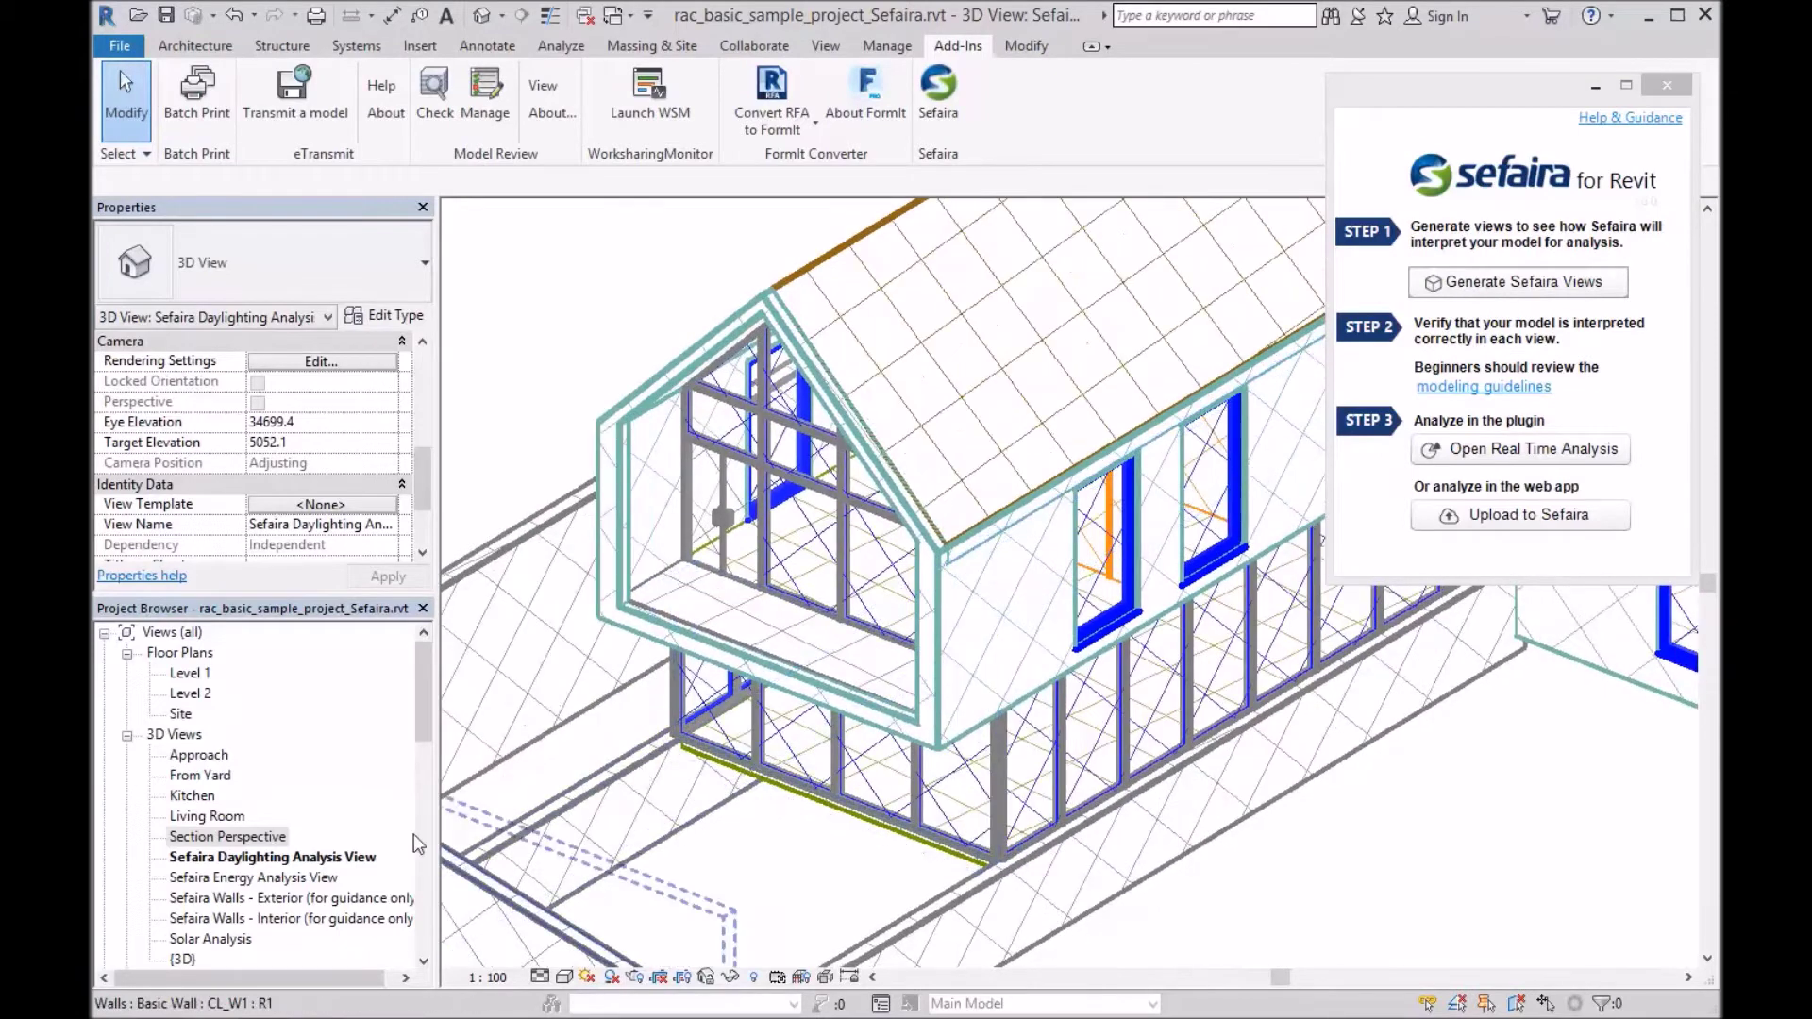
Open the Sefaira Energy Analysis View and examine how the building's windows and curtain walls are interpreted
click(300, 876)
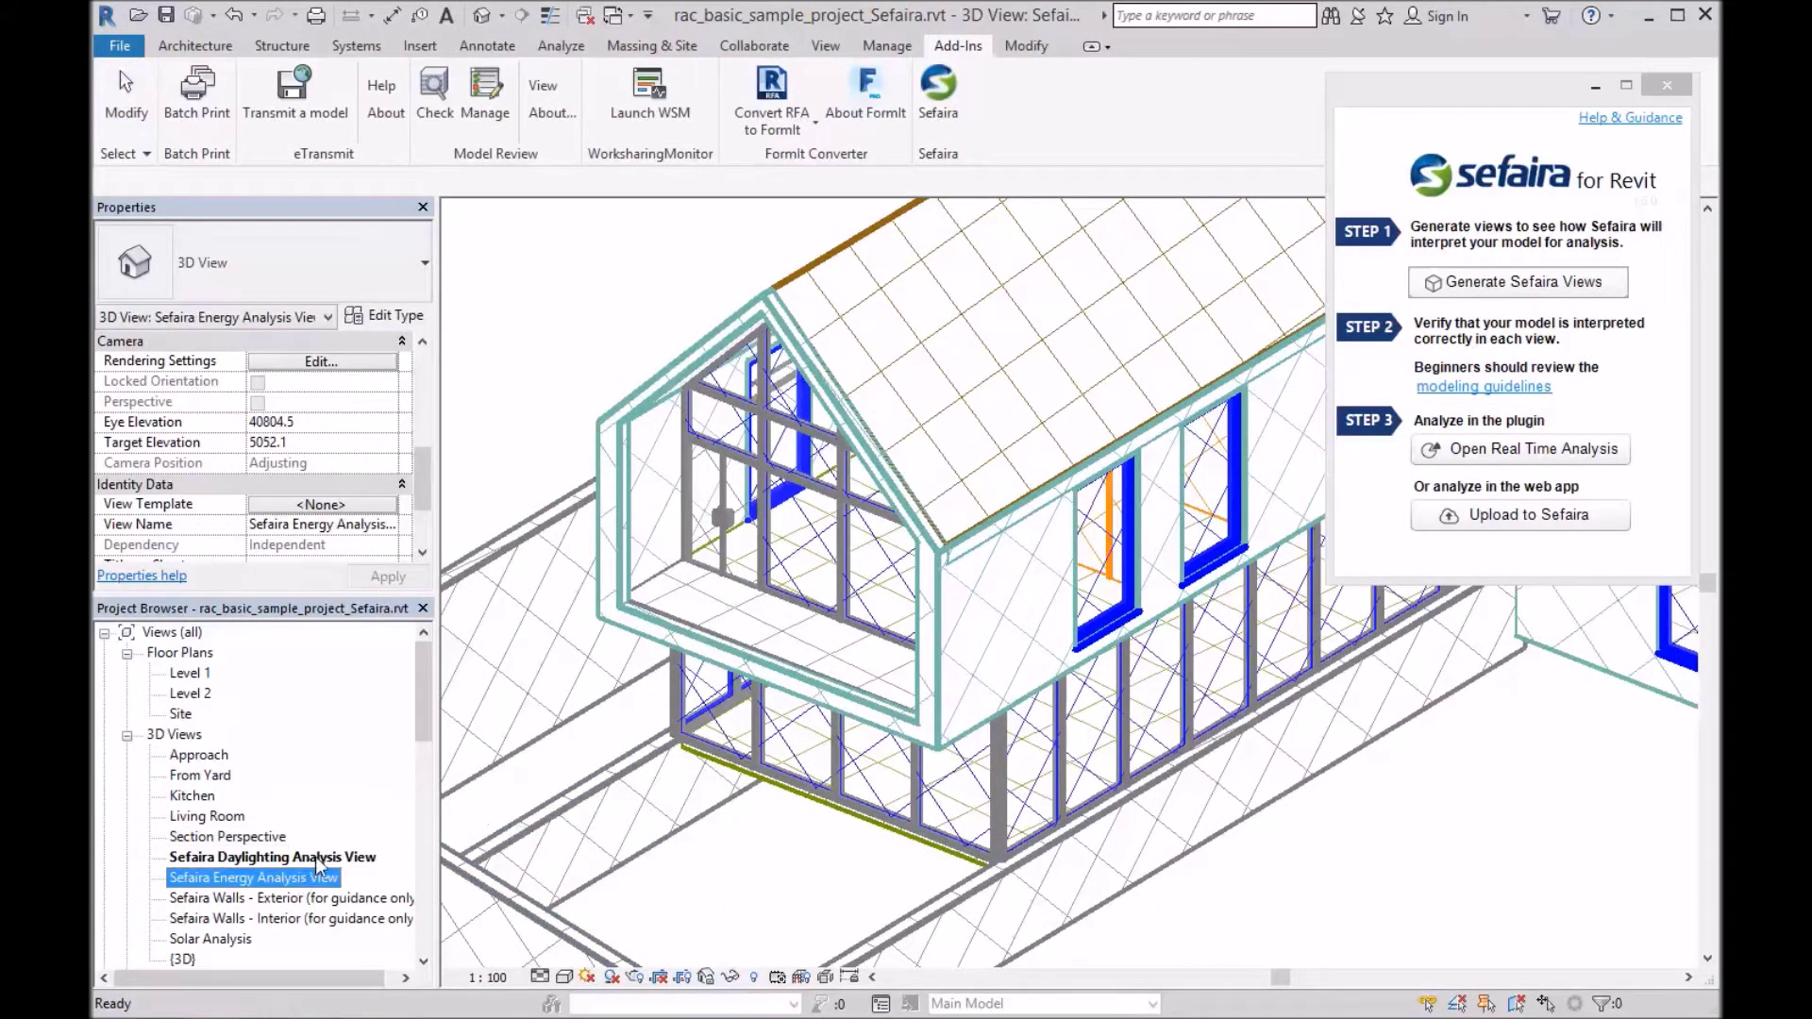
scroll(307, 858, down, 1)
scroll(277, 805, up, 1)
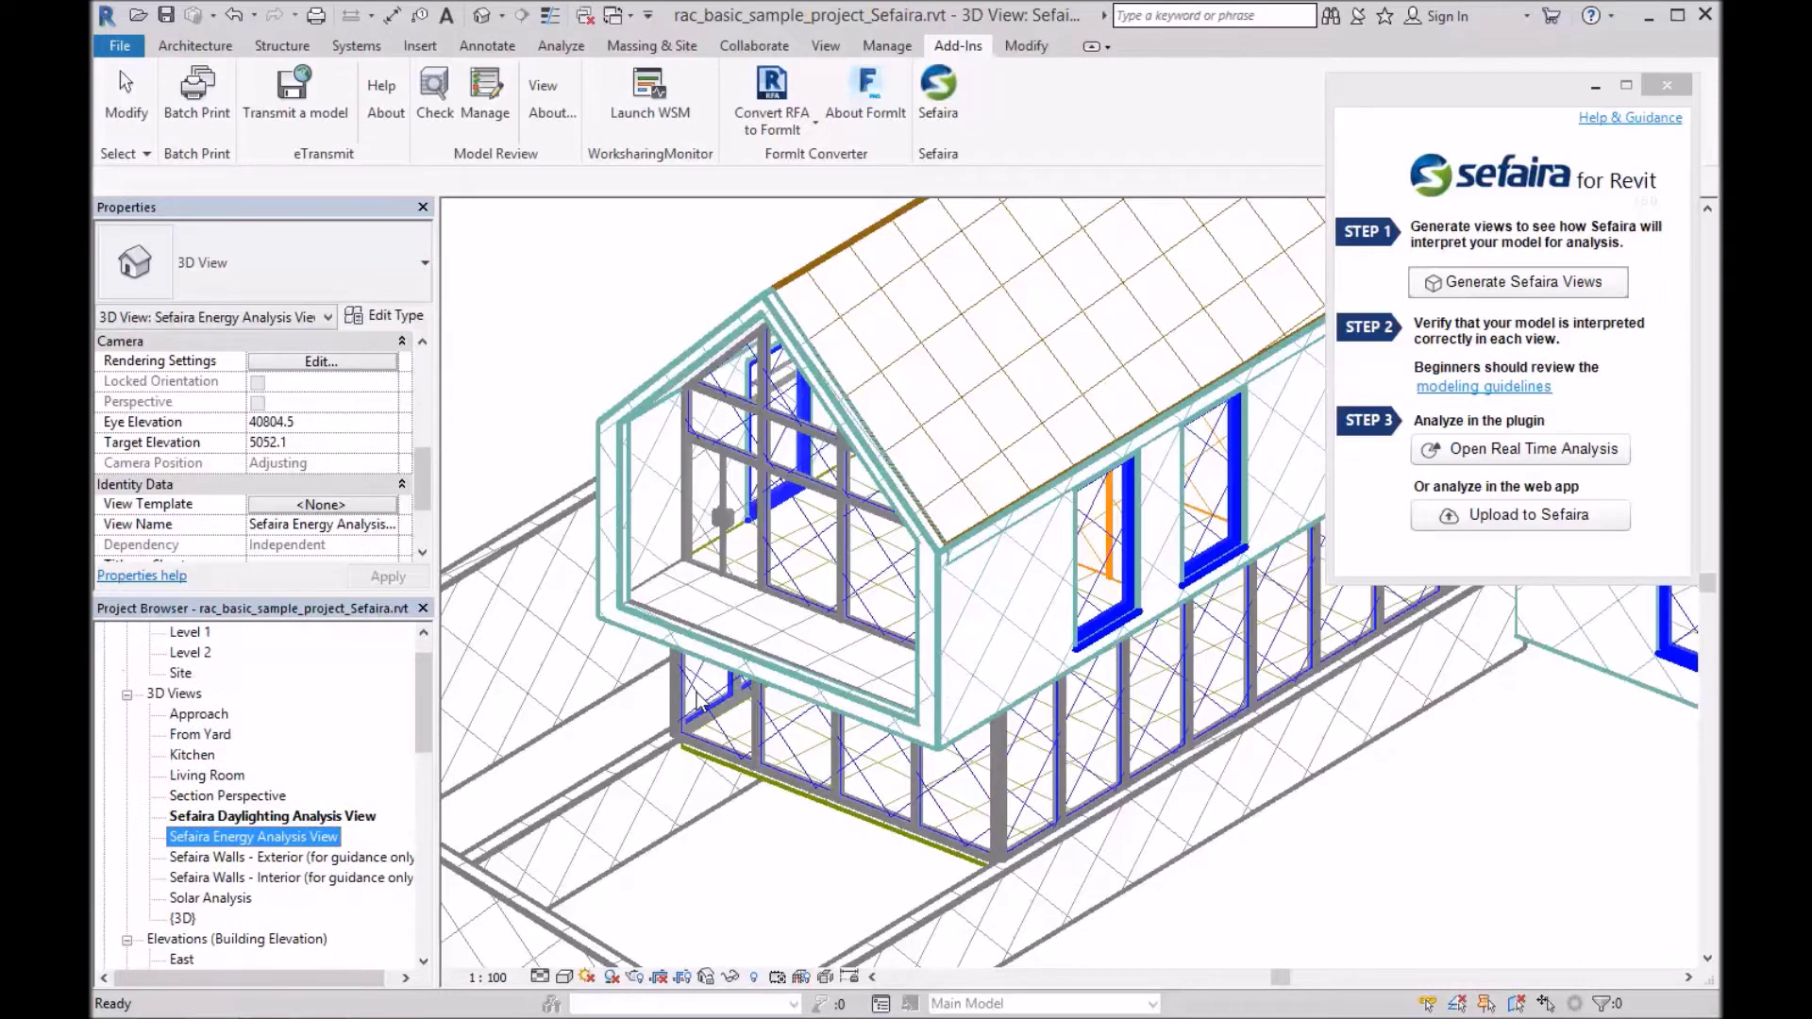
click(566, 717)
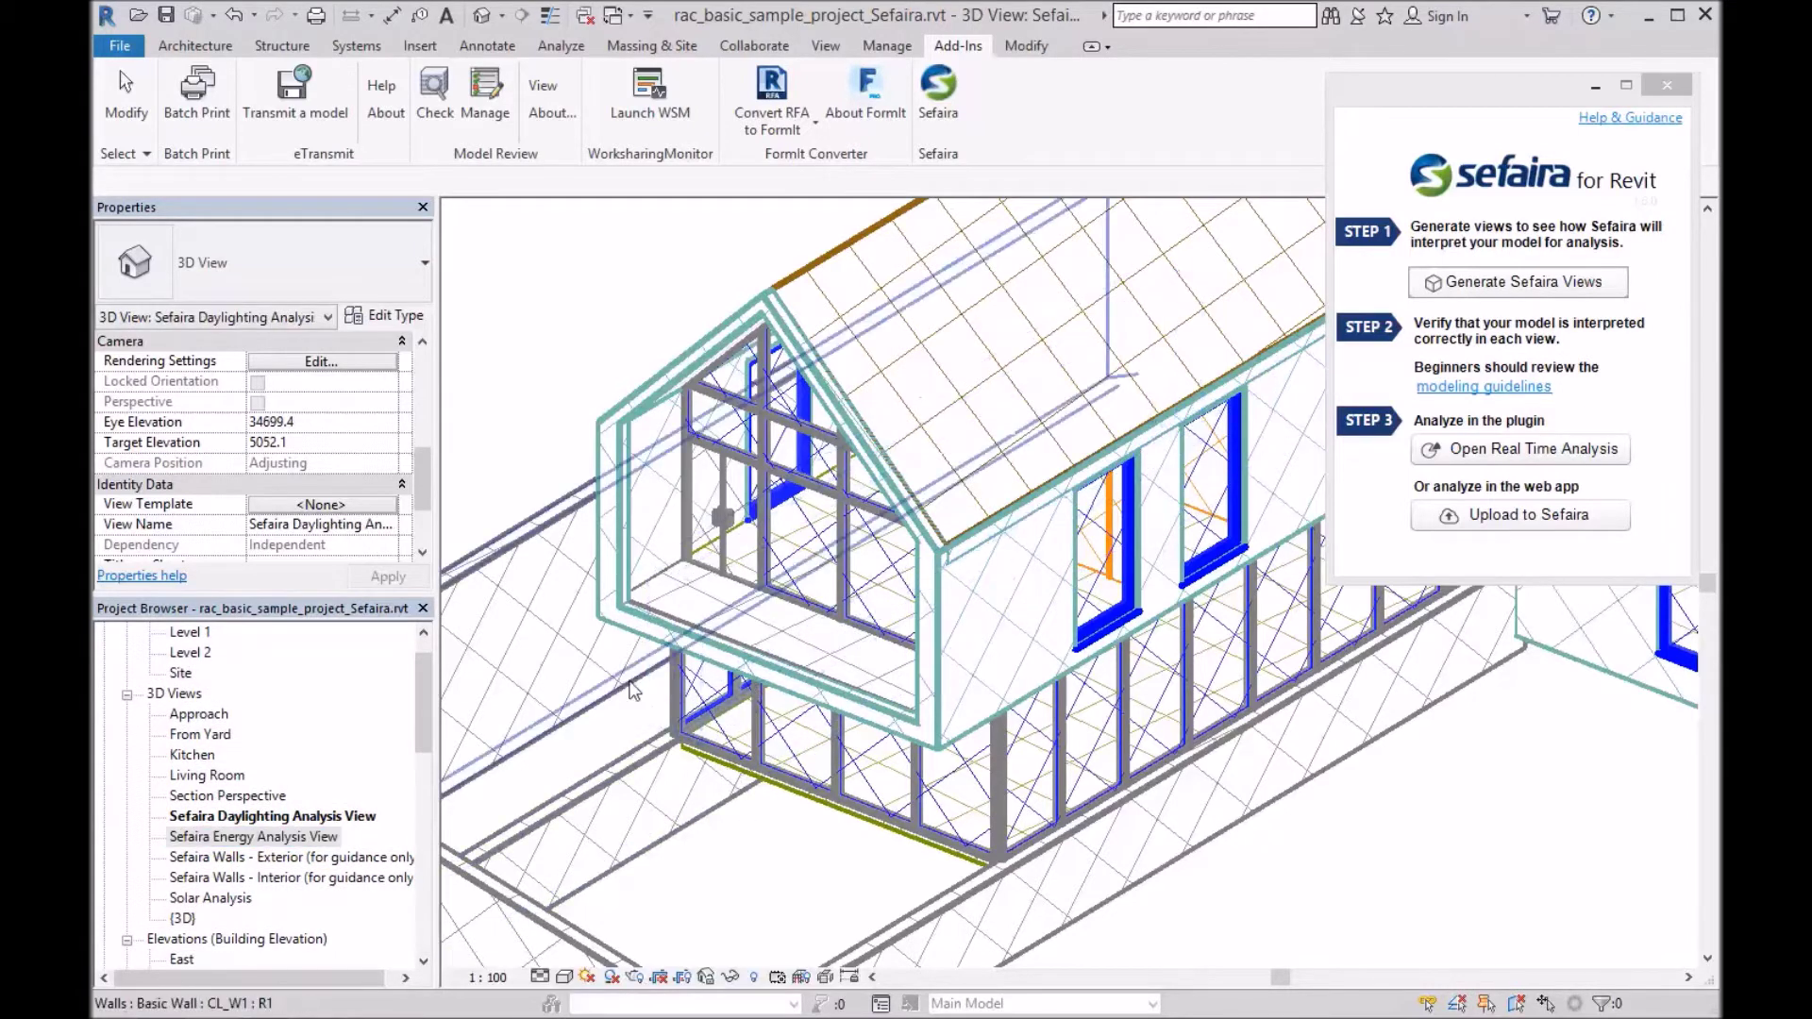
scroll(530, 719, down, 4)
mouse_move(810, 723)
middle_down()
mouse_move(764, 734)
mouse_move(847, 723)
mouse_move(848, 754)
mouse_move(800, 729)
middle_up()
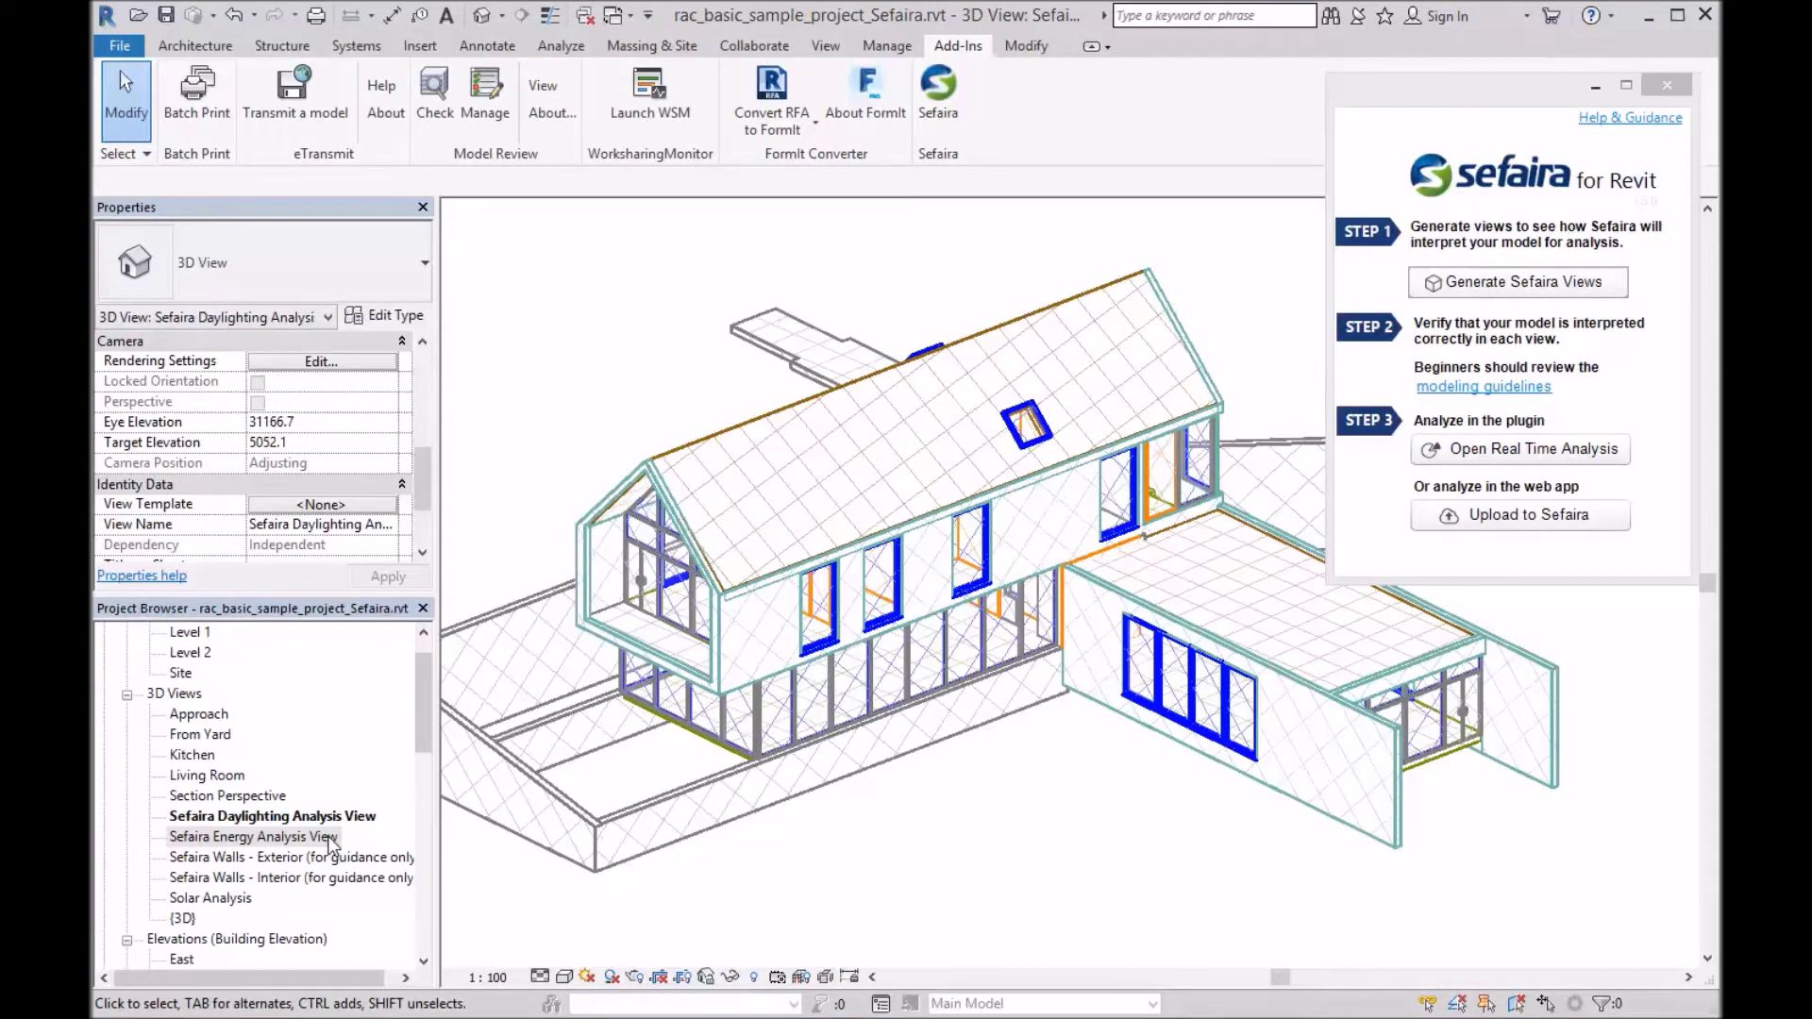
double_click(330, 838)
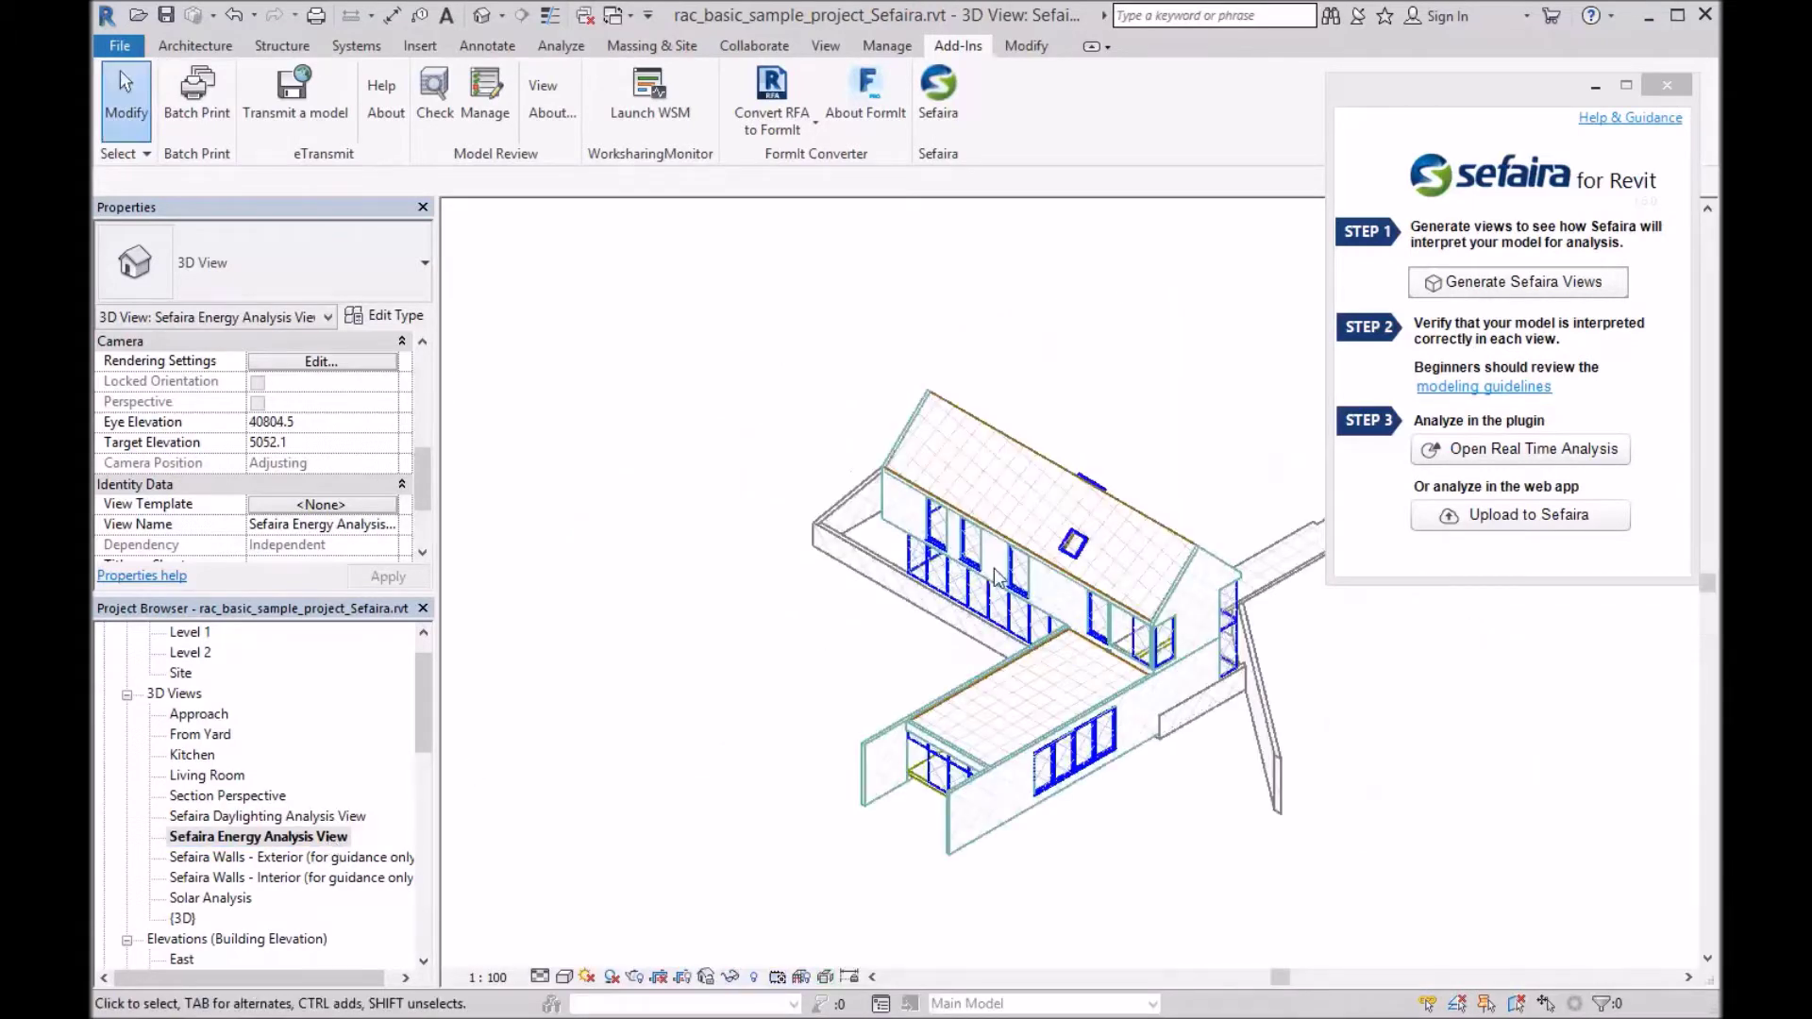
scroll(996, 579, up, 5)
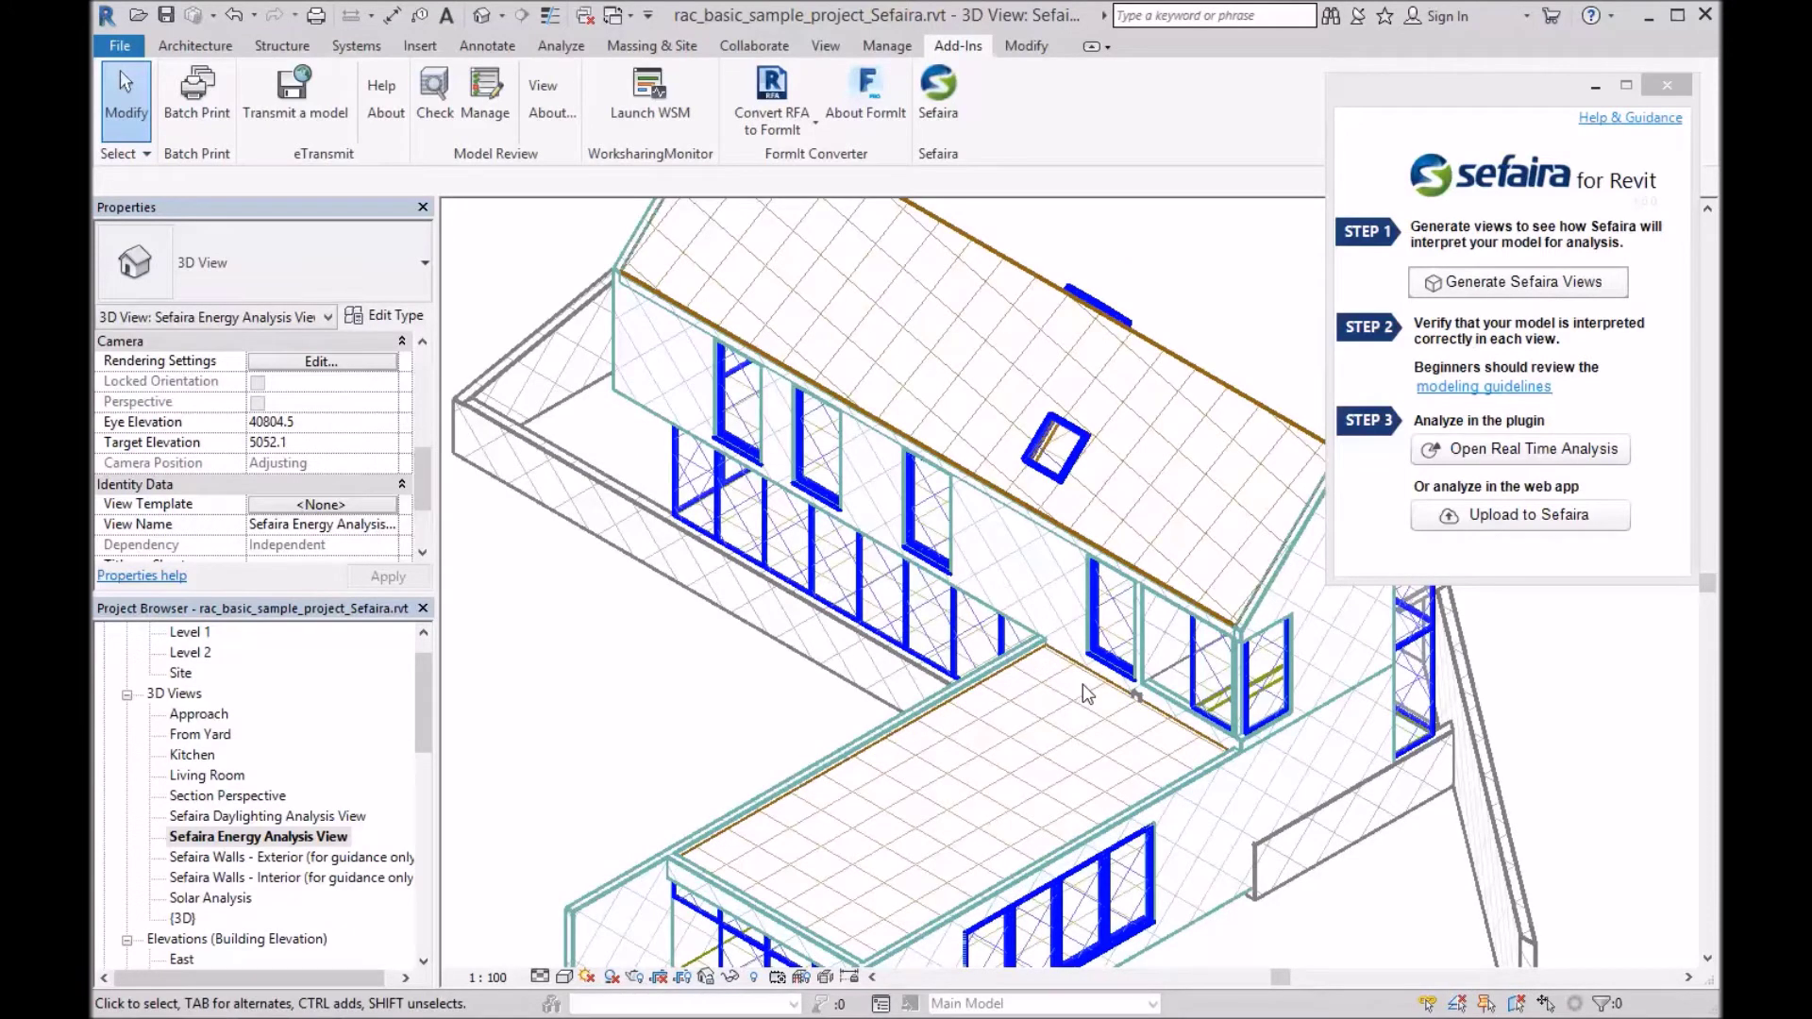
scroll(1084, 683, down, 4)
shift+middle_drag(1066, 721, 1052, 710)
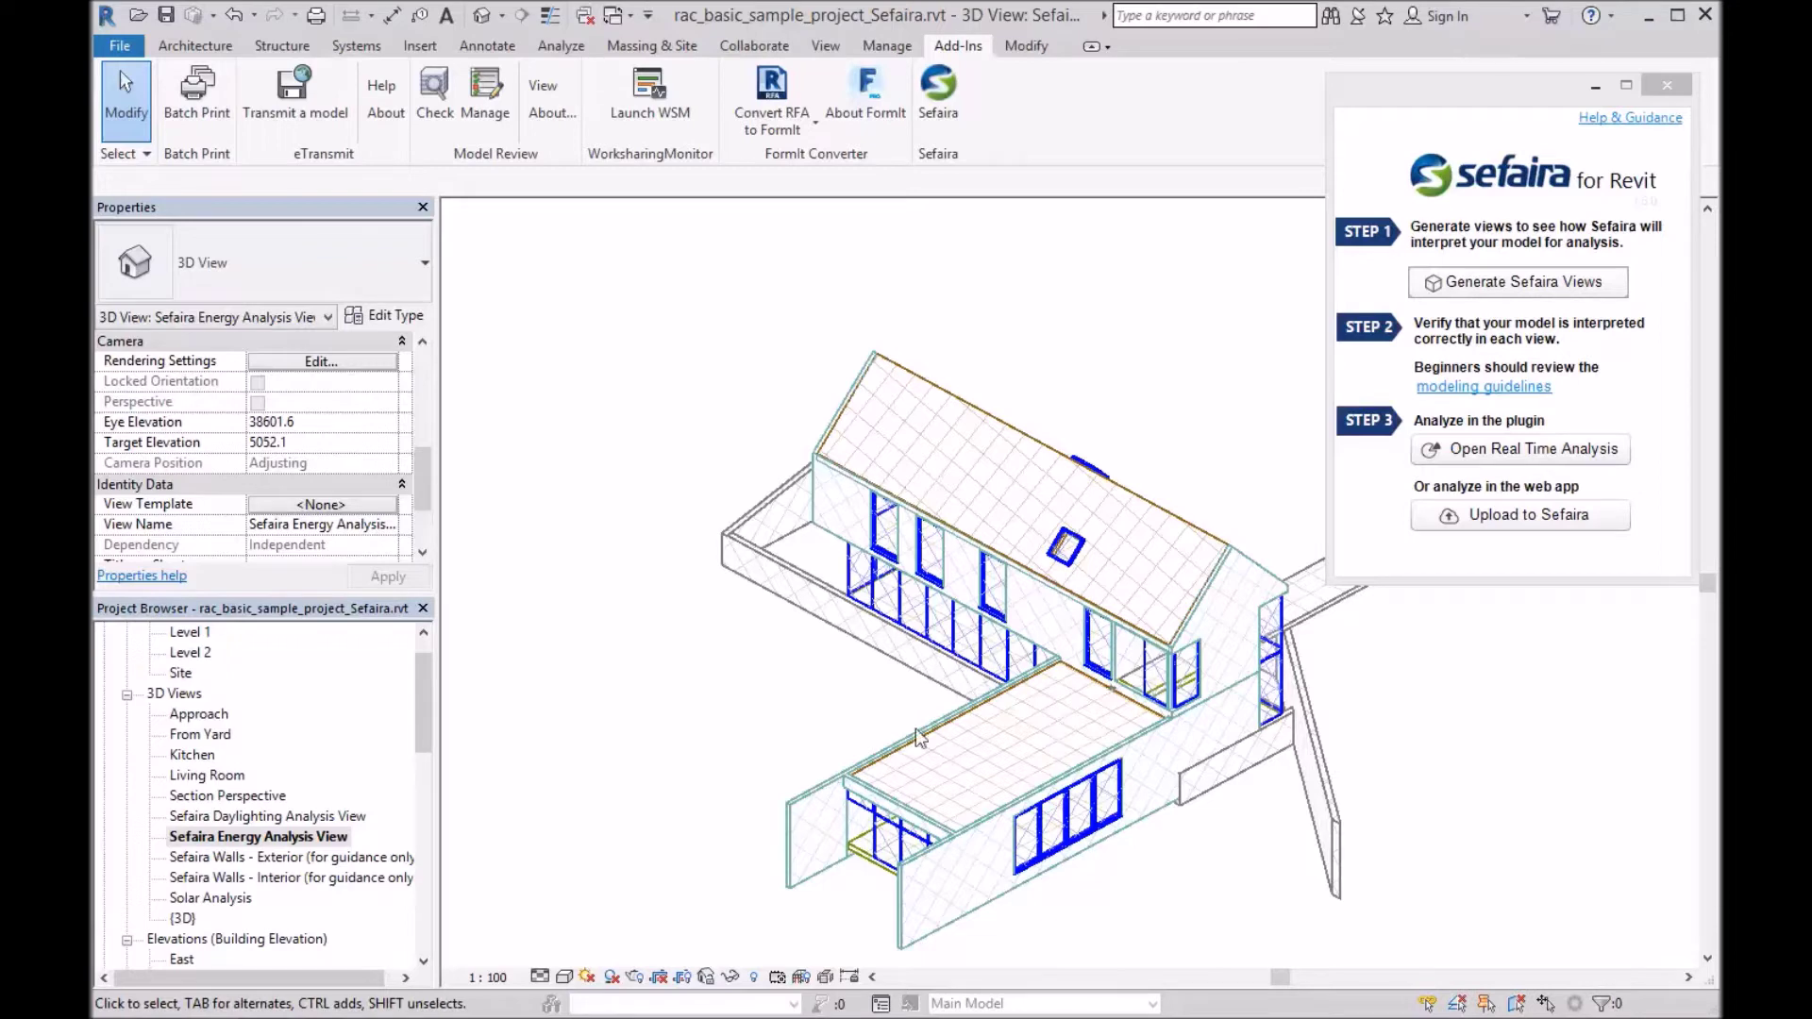
From the Sefaira Daylighting Analysis View, open the real-time analysis in Daylight Analysis mode with its daylighting visualization
double_click(283, 816)
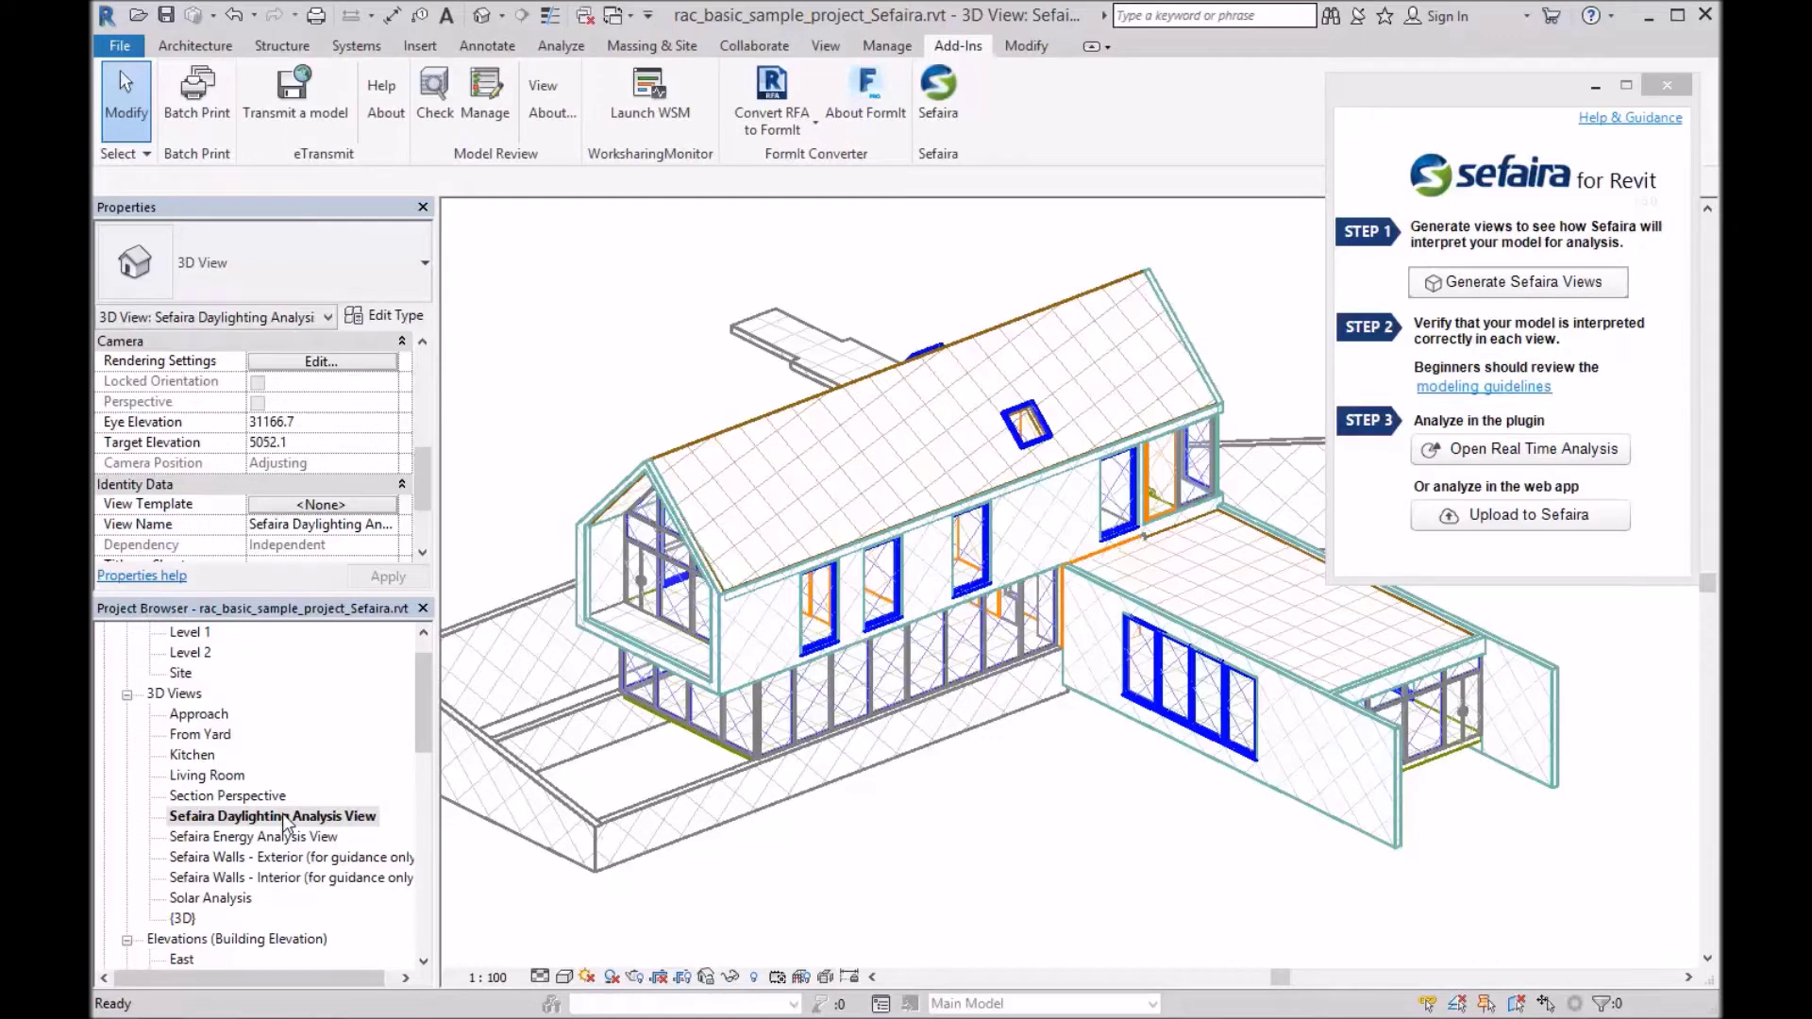
click(1513, 451)
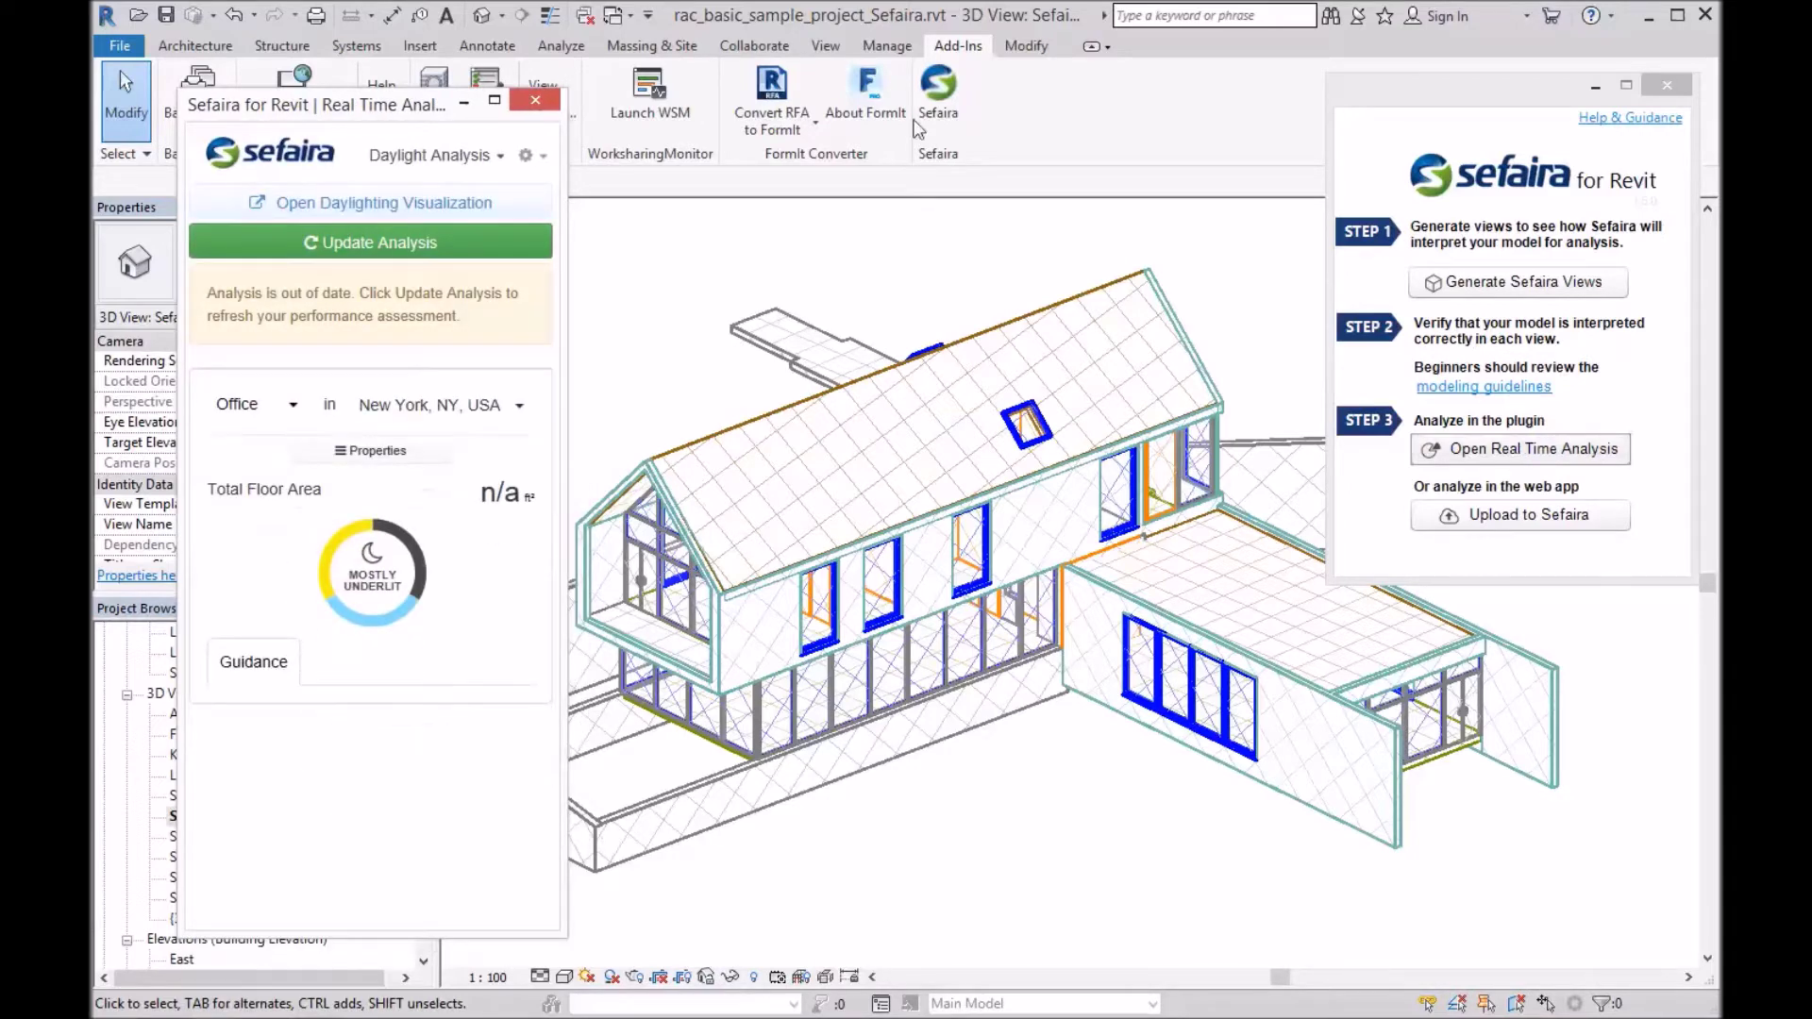
drag(428, 111, 1544, 92)
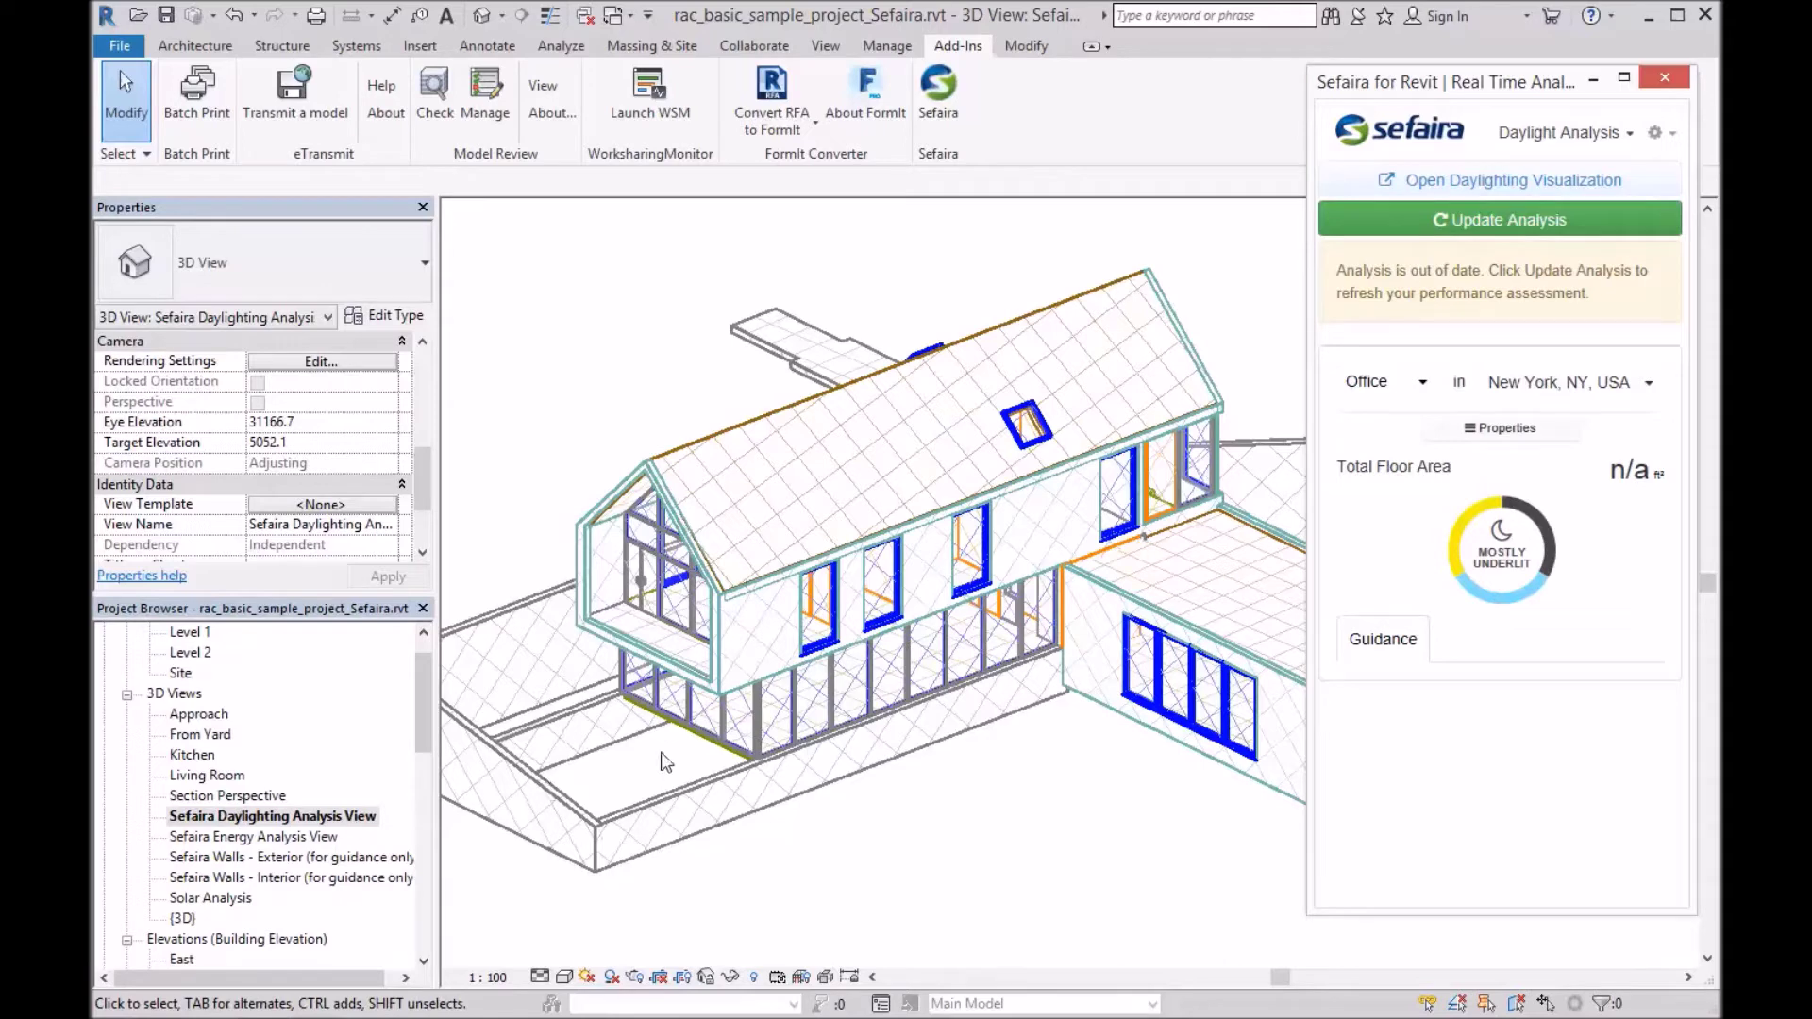
click(1562, 139)
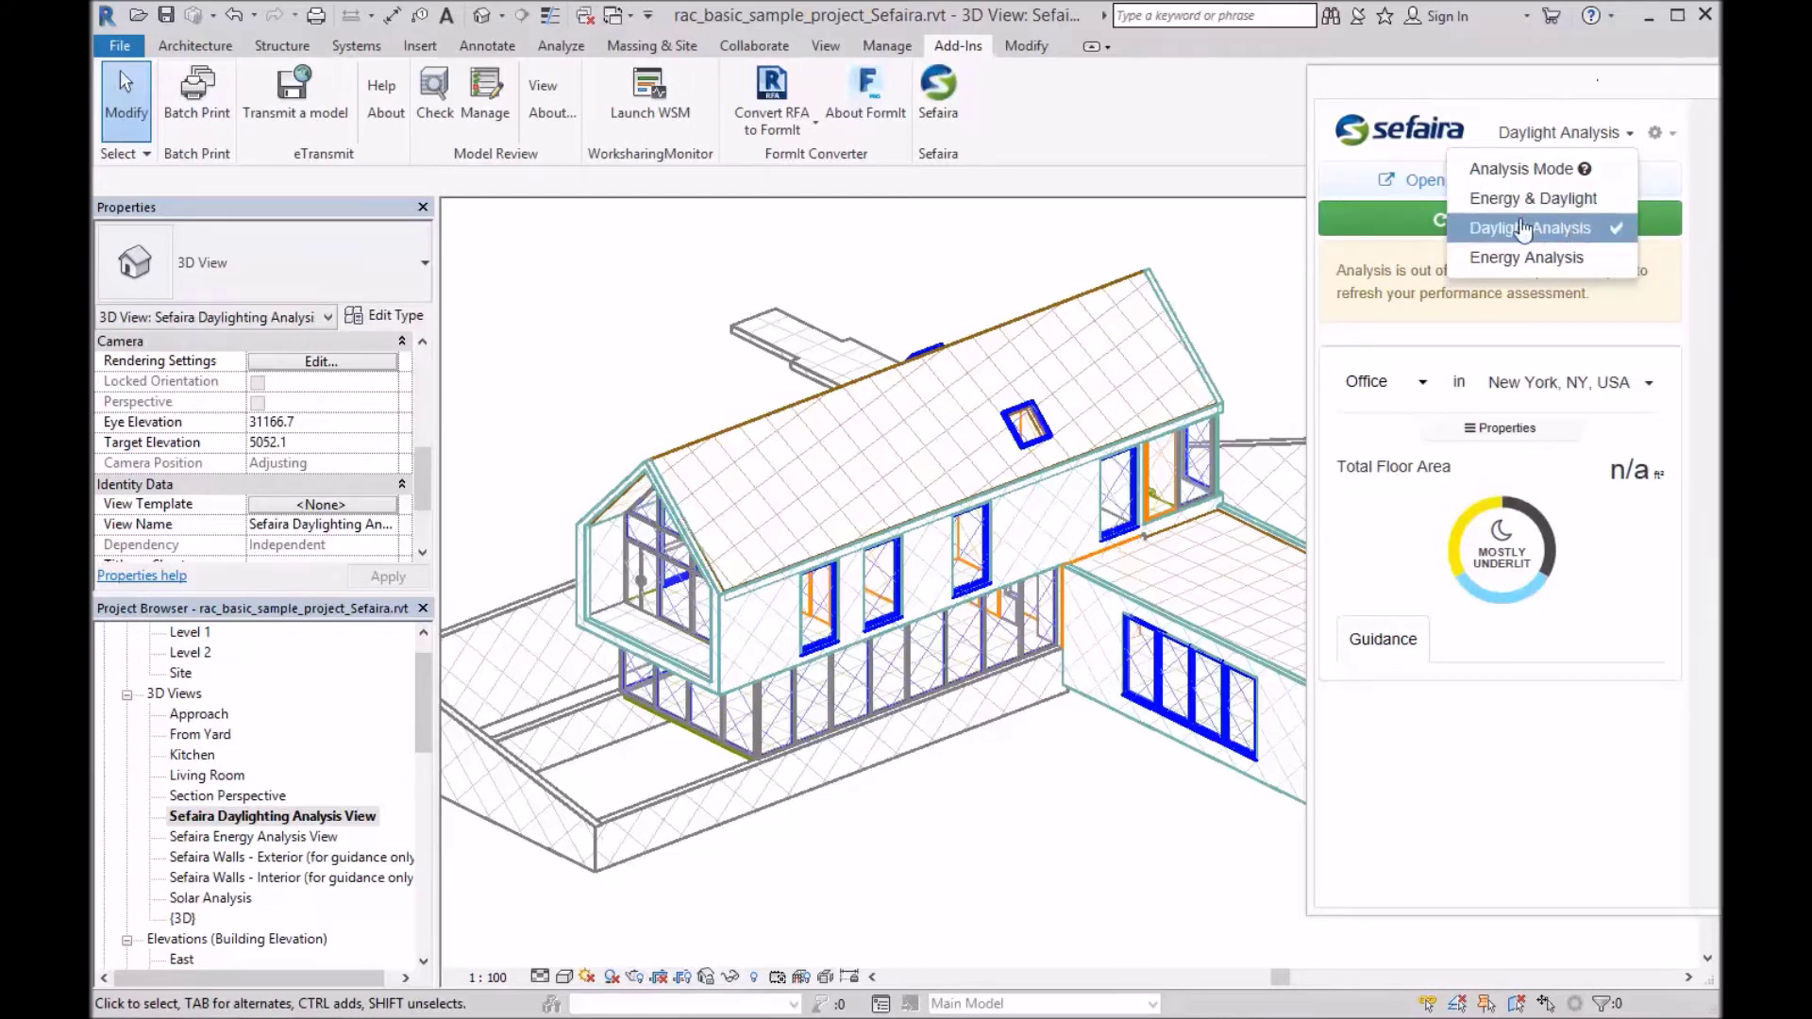
click(1523, 230)
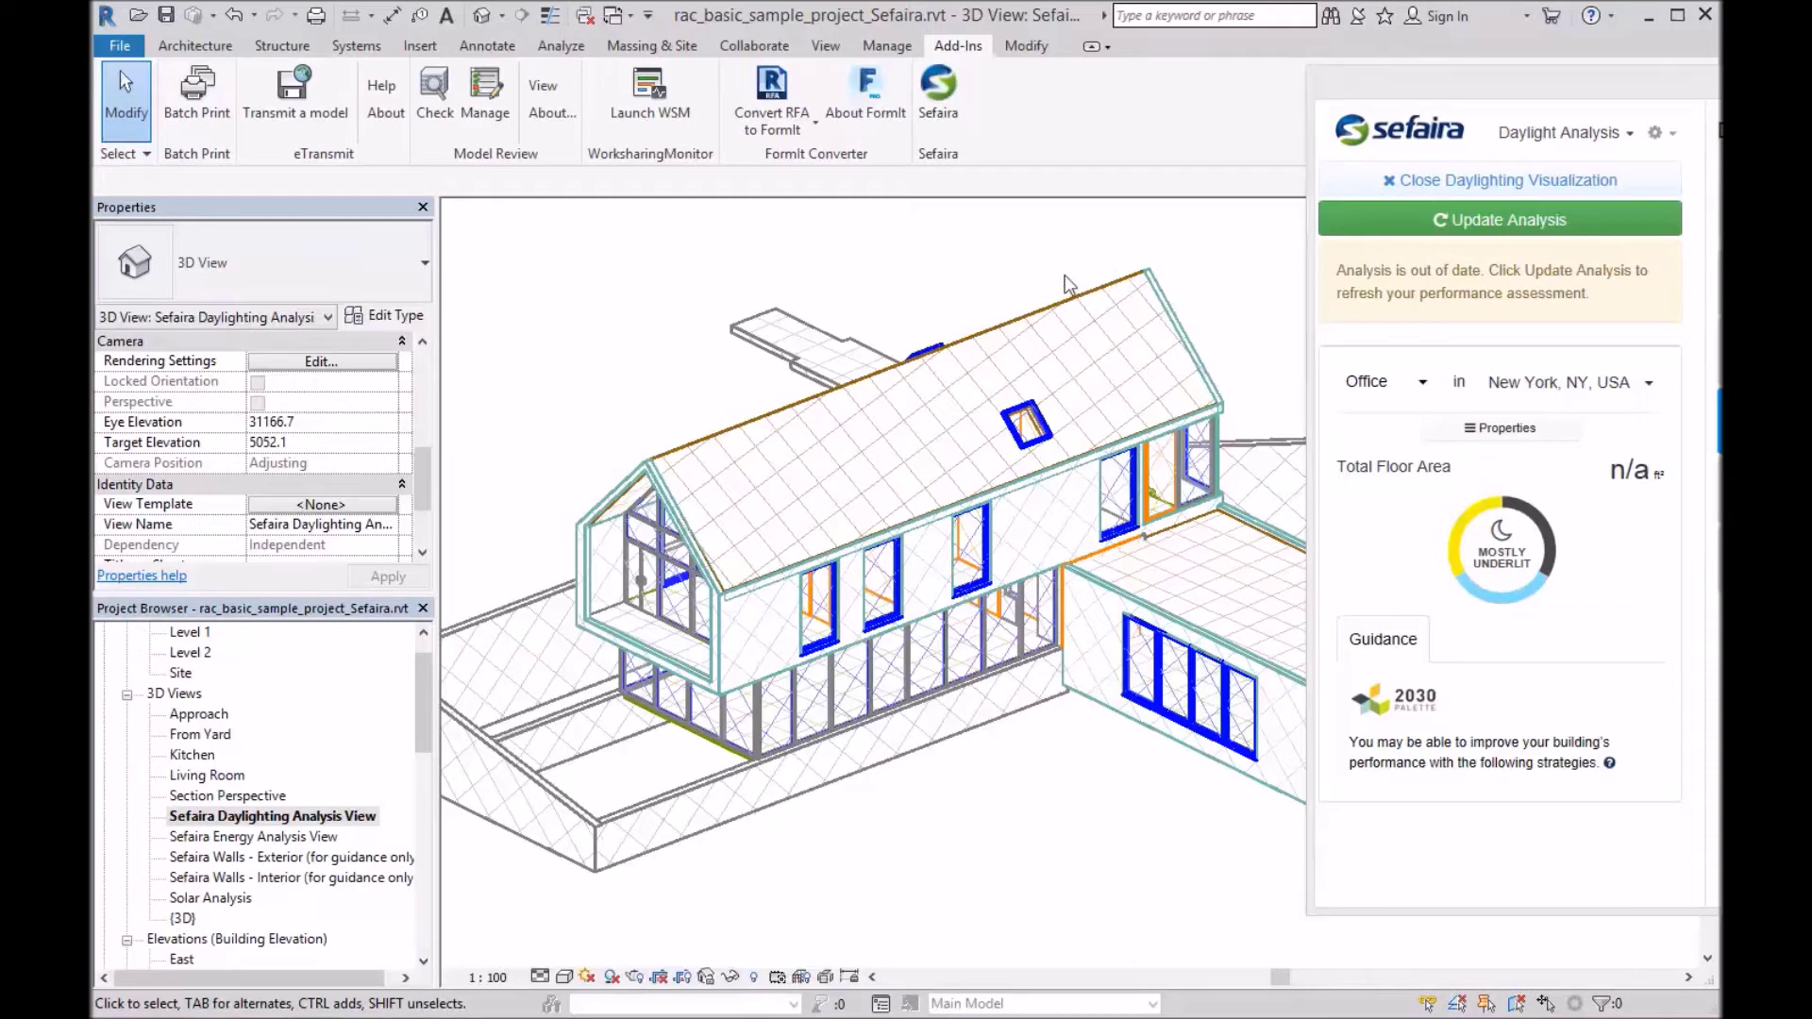
Open the Level 1 floor plan and select the Kitchen & Dining room to check its room definition
shift+middle_drag(924, 837, 946, 801)
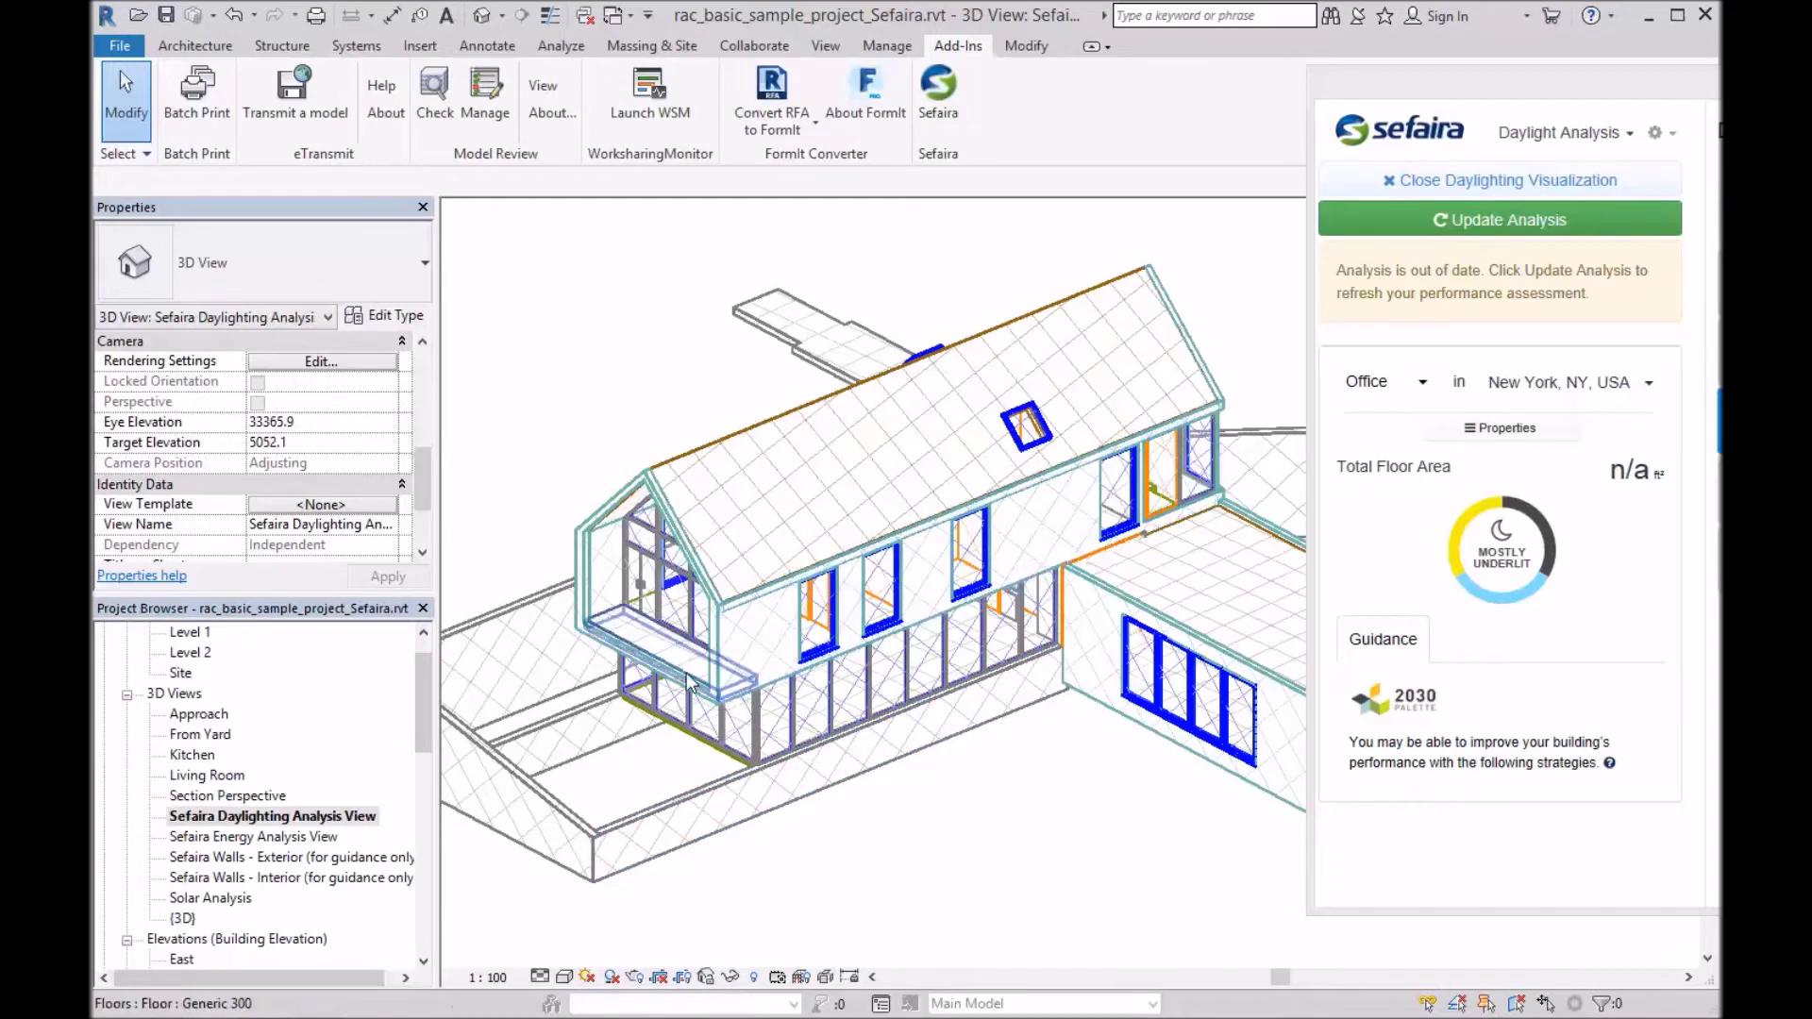
scroll(417, 713, up, 1)
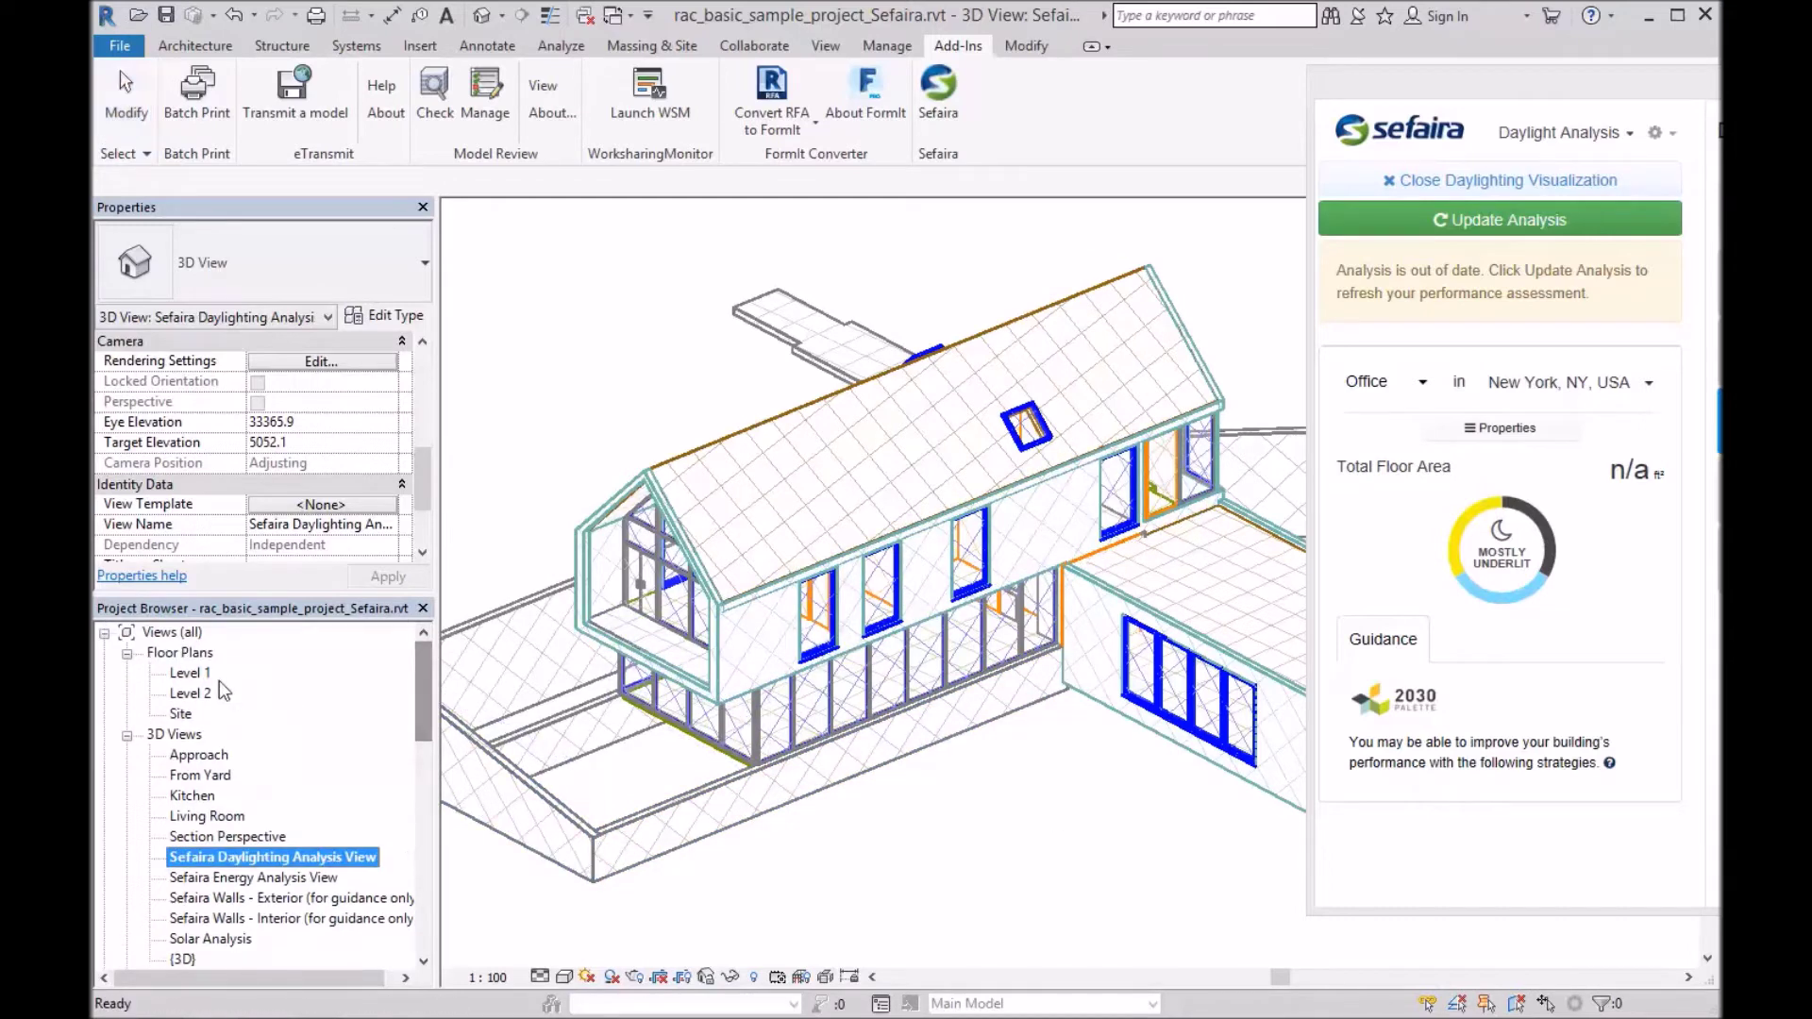
double_click(202, 675)
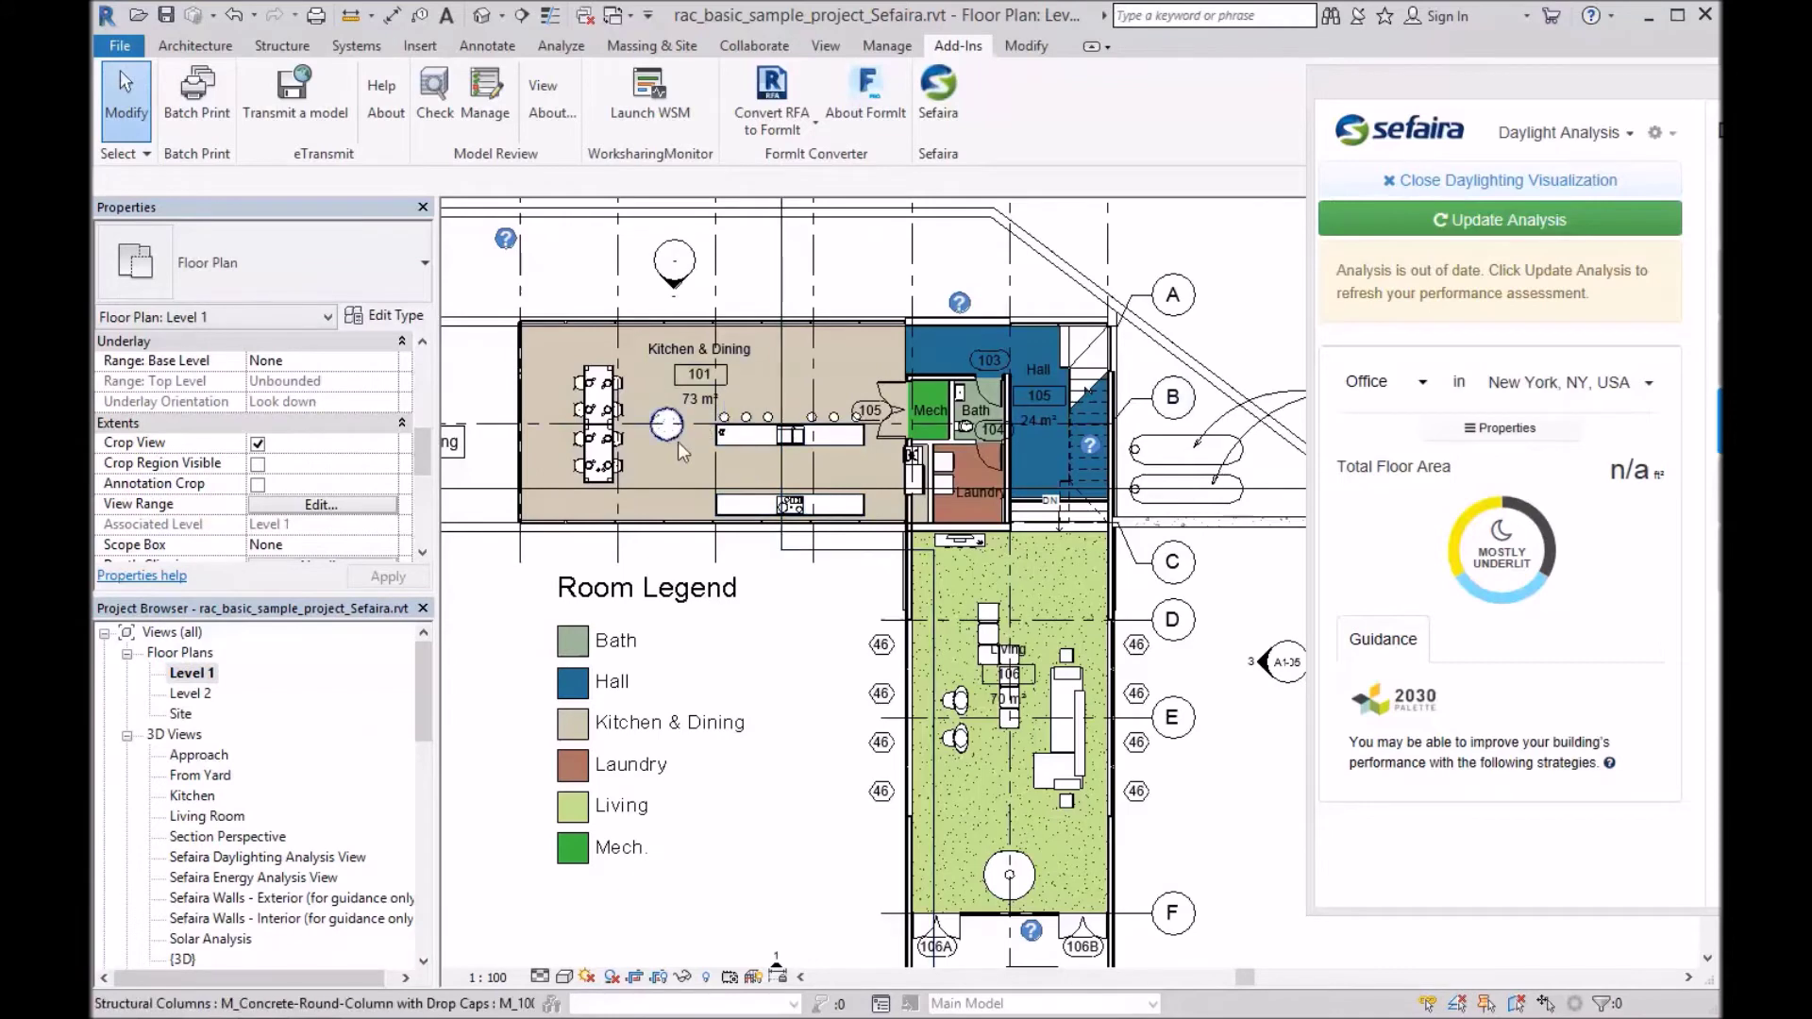
click(646, 380)
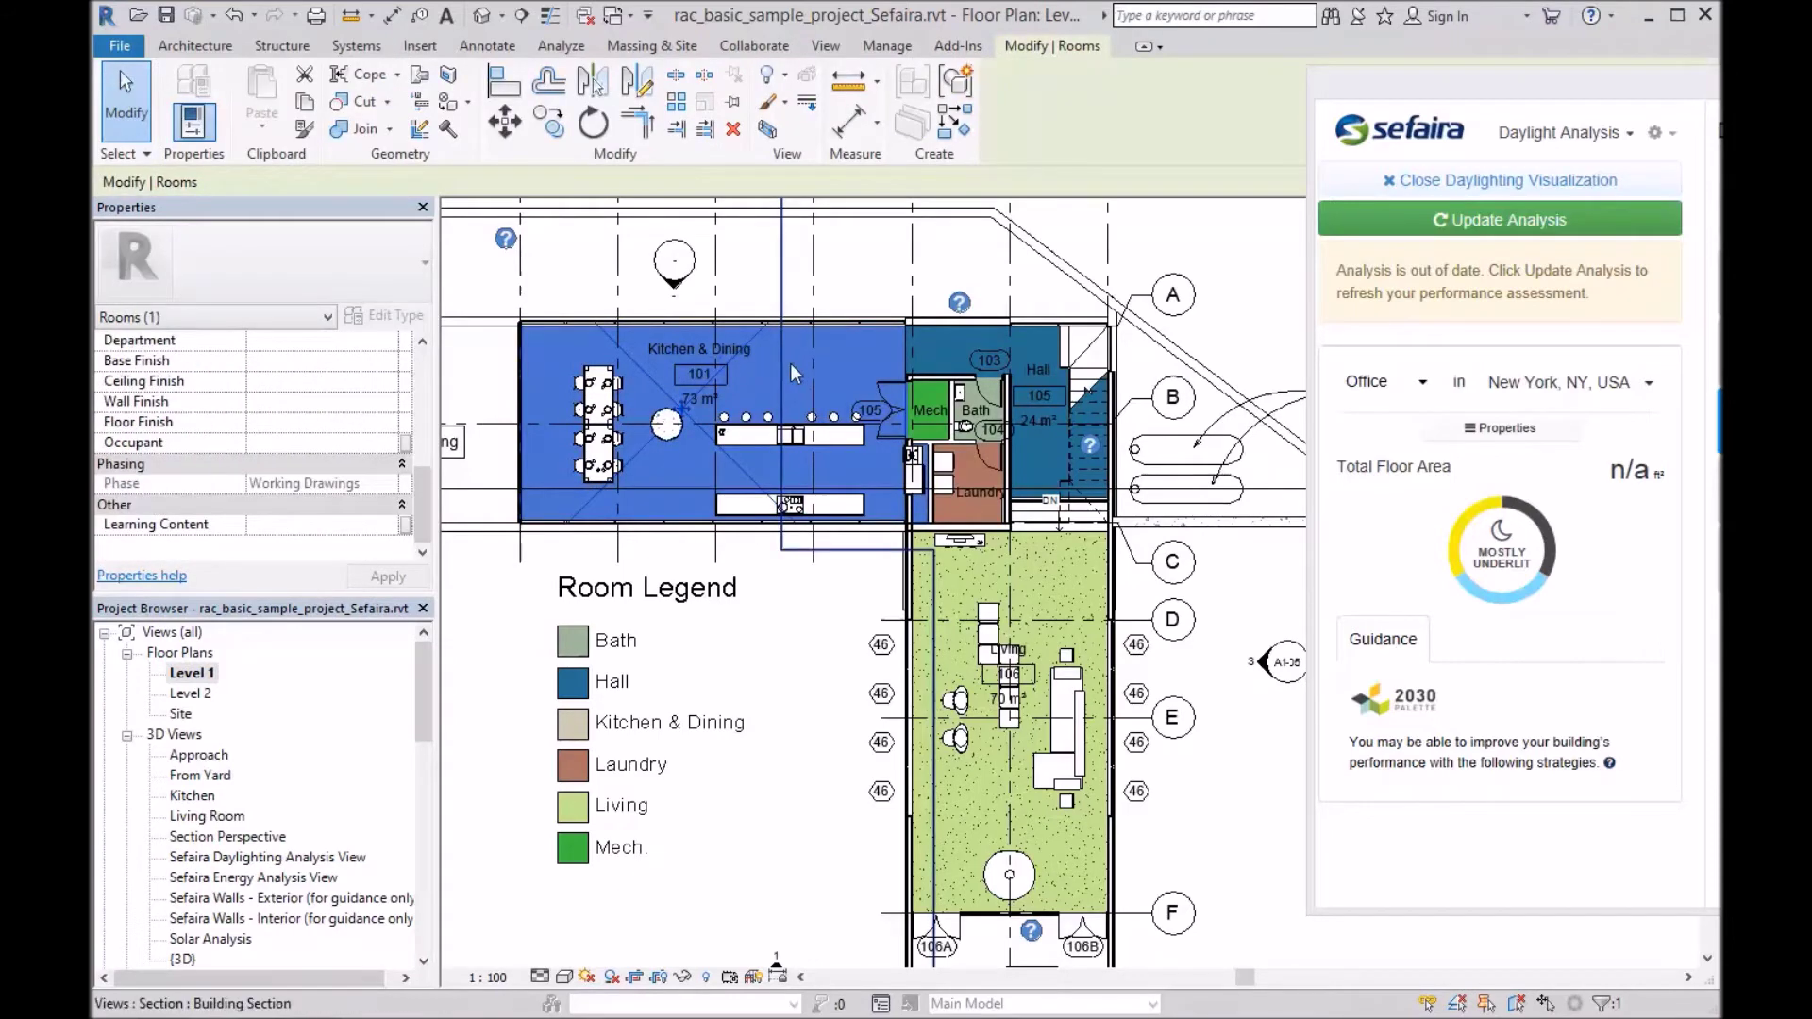
Return to the Sefaira Daylighting Analysis View and update the daylight analysis in the maximized real-time analysis window
double_click(259, 857)
drag(1436, 85, 469, 154)
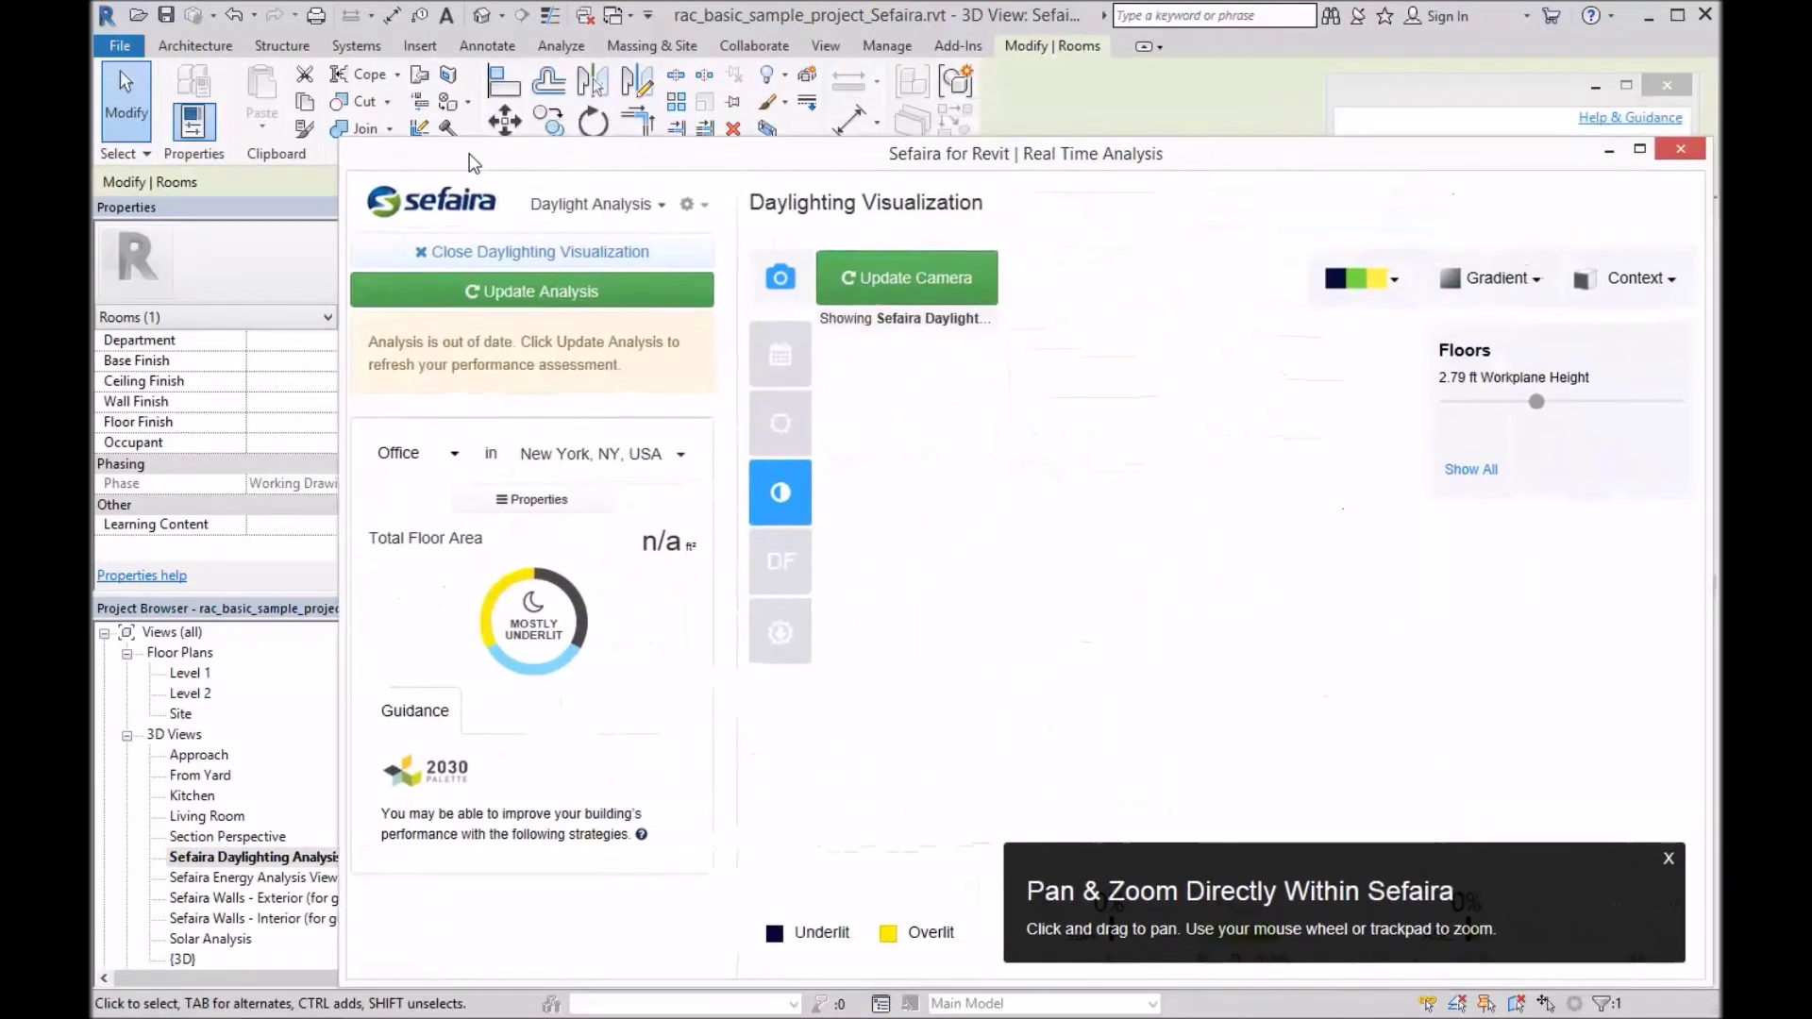
double_click(625, 149)
mouse_move(538, 382)
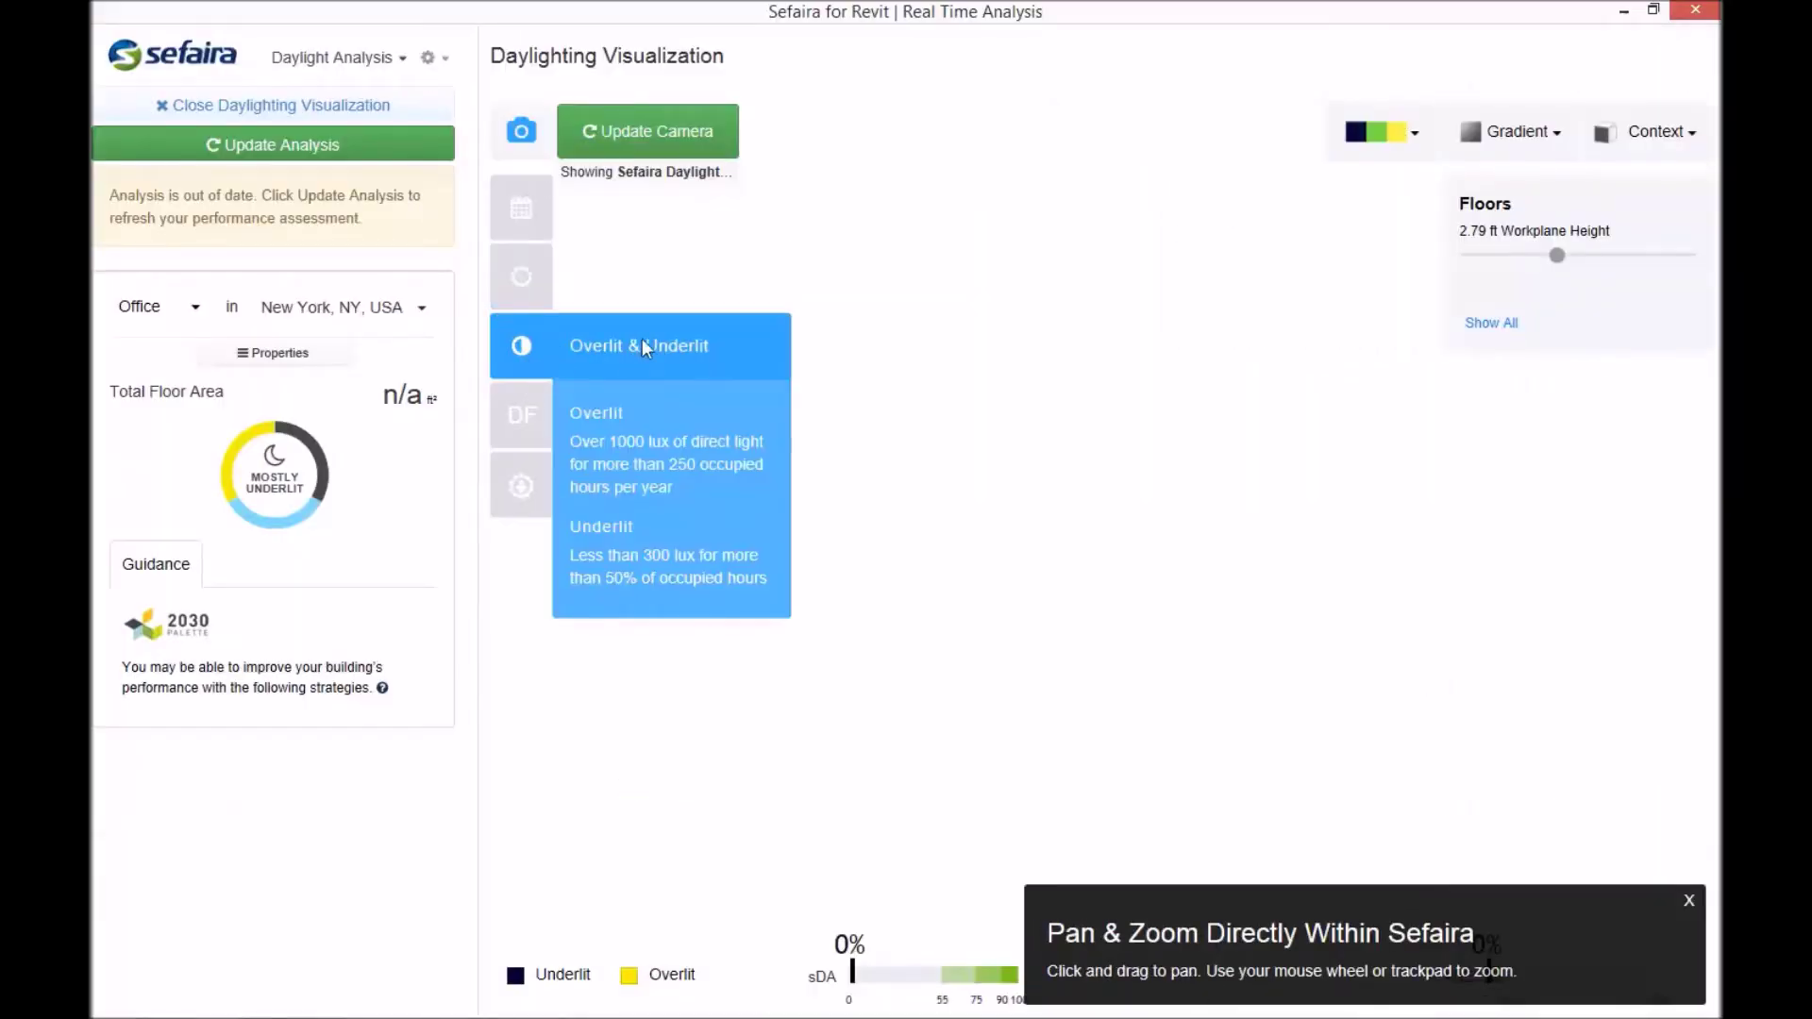
click(324, 149)
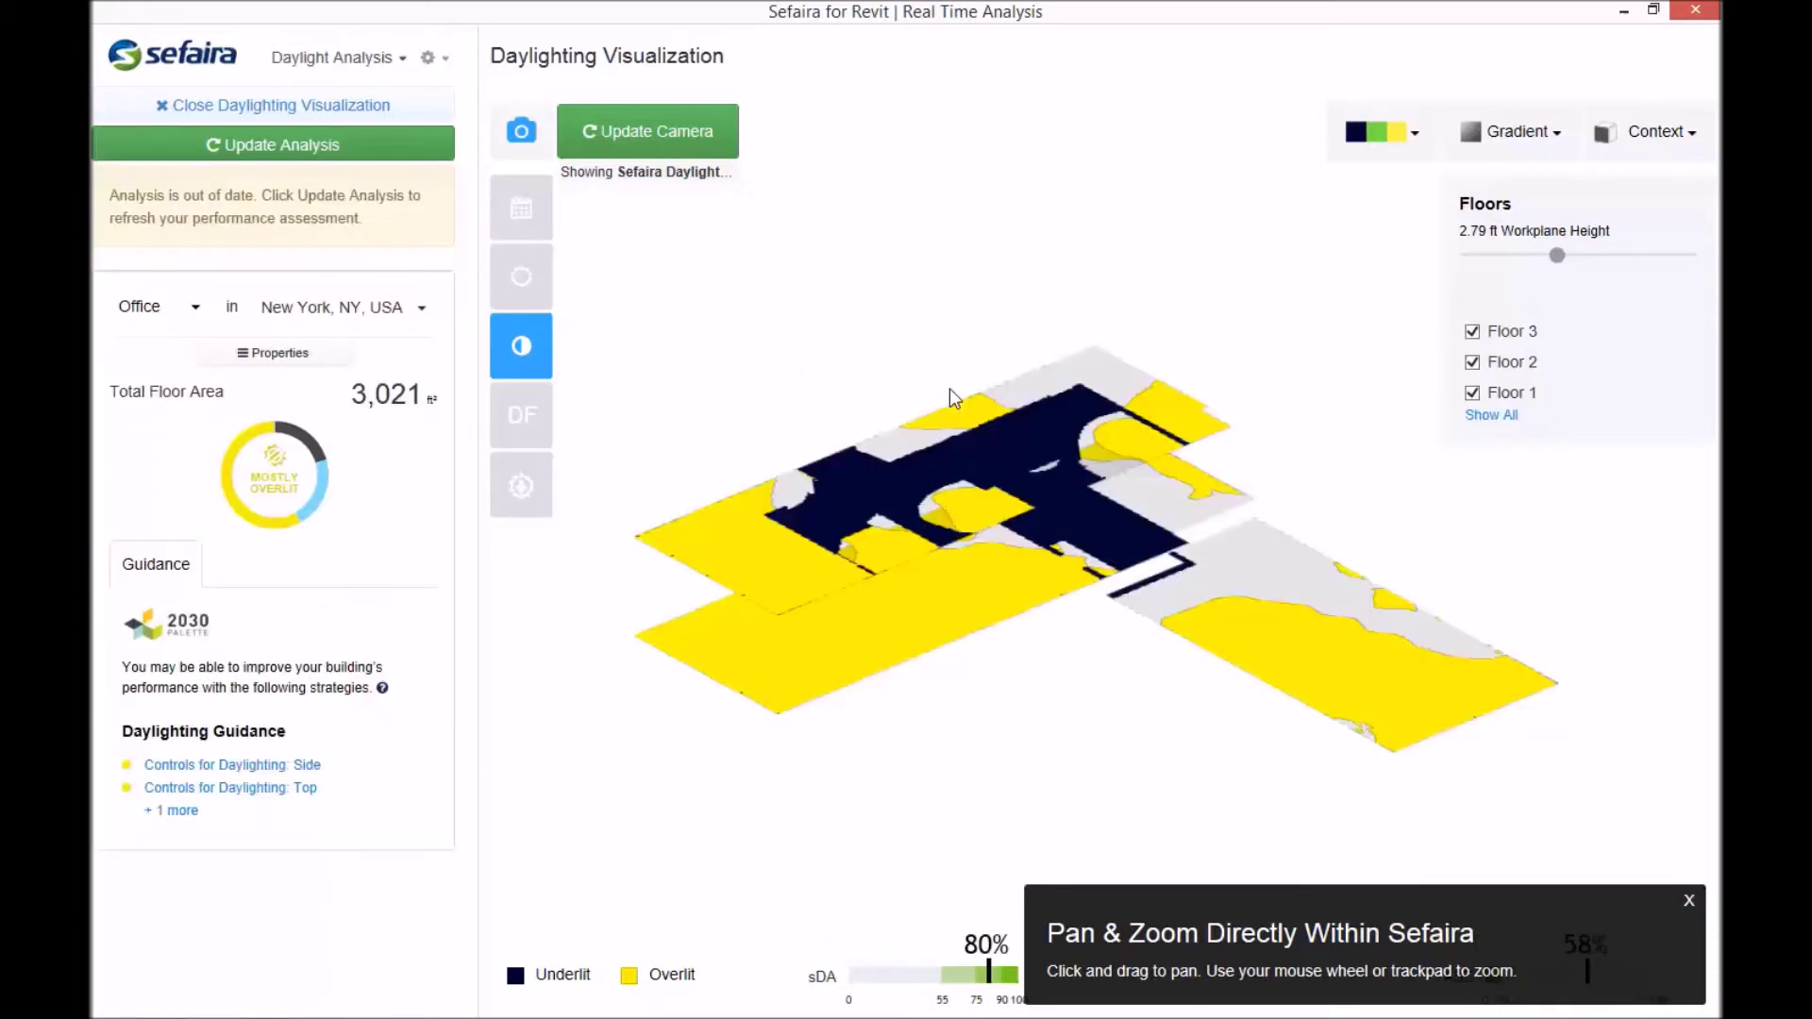
Check the sDA and ASE values of the upper-floor zone in the overlit and underlit map, and close the analysis window
click(931, 501)
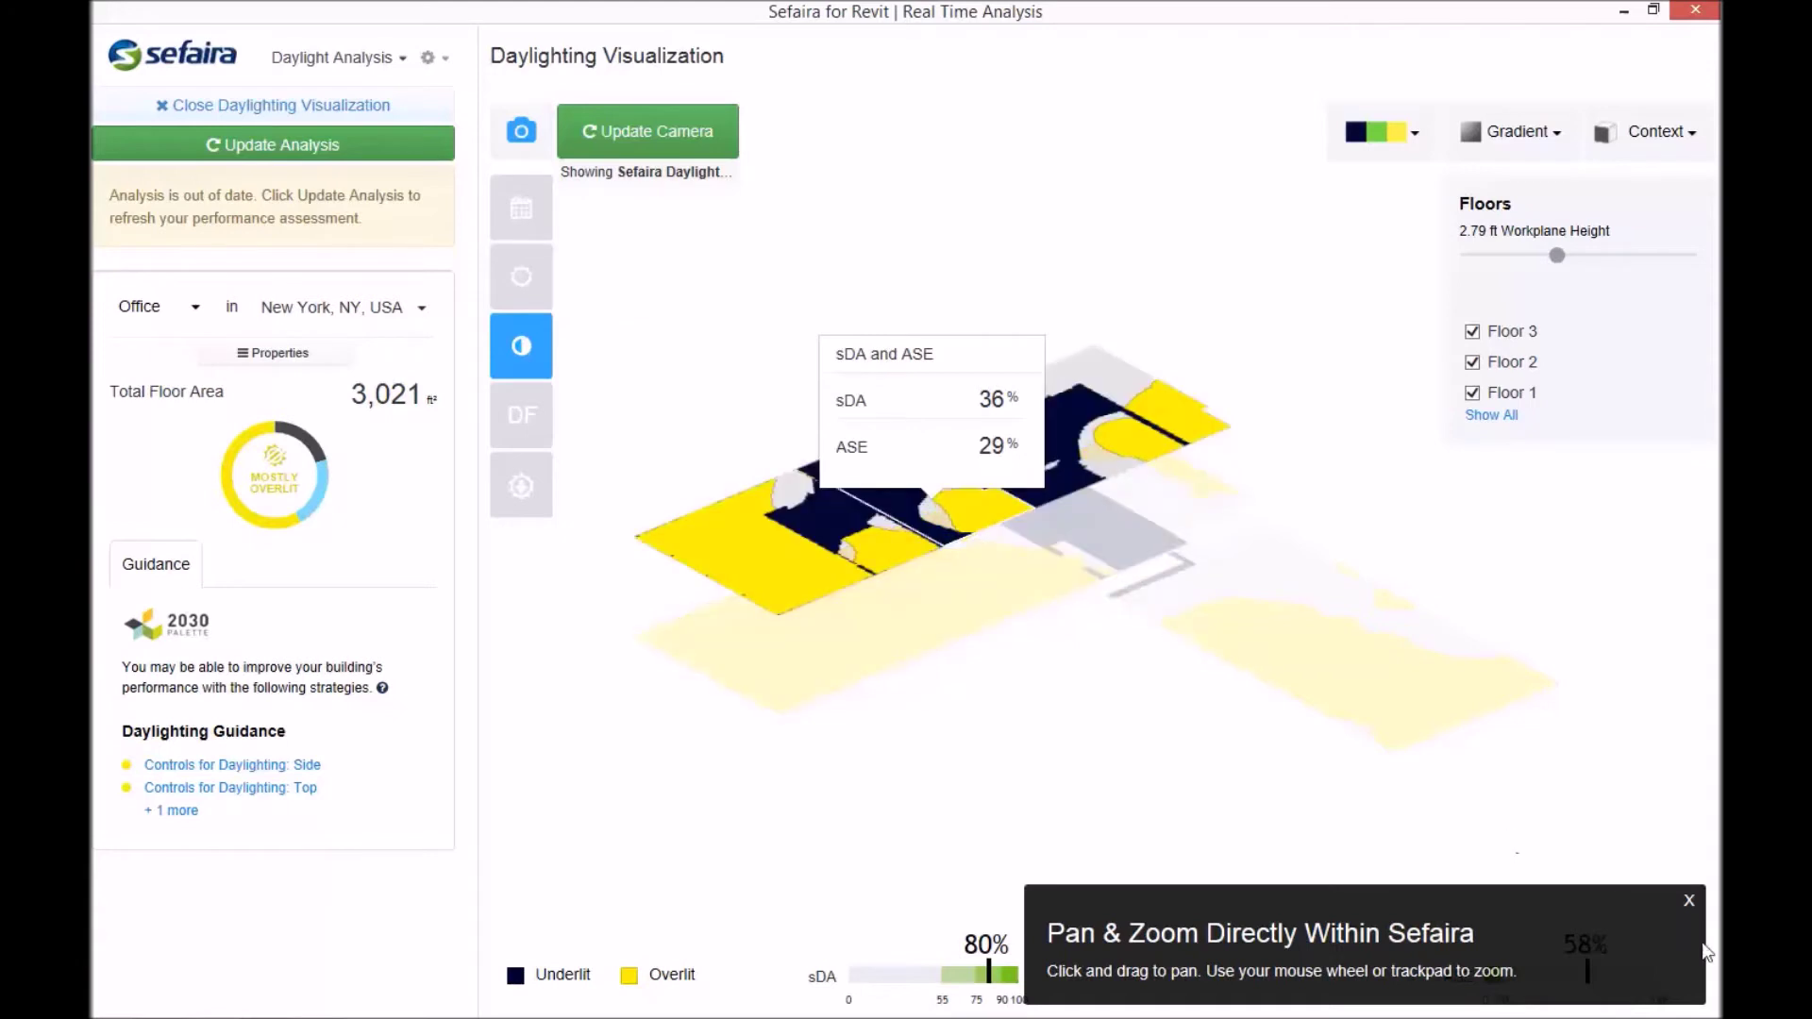
click(1688, 901)
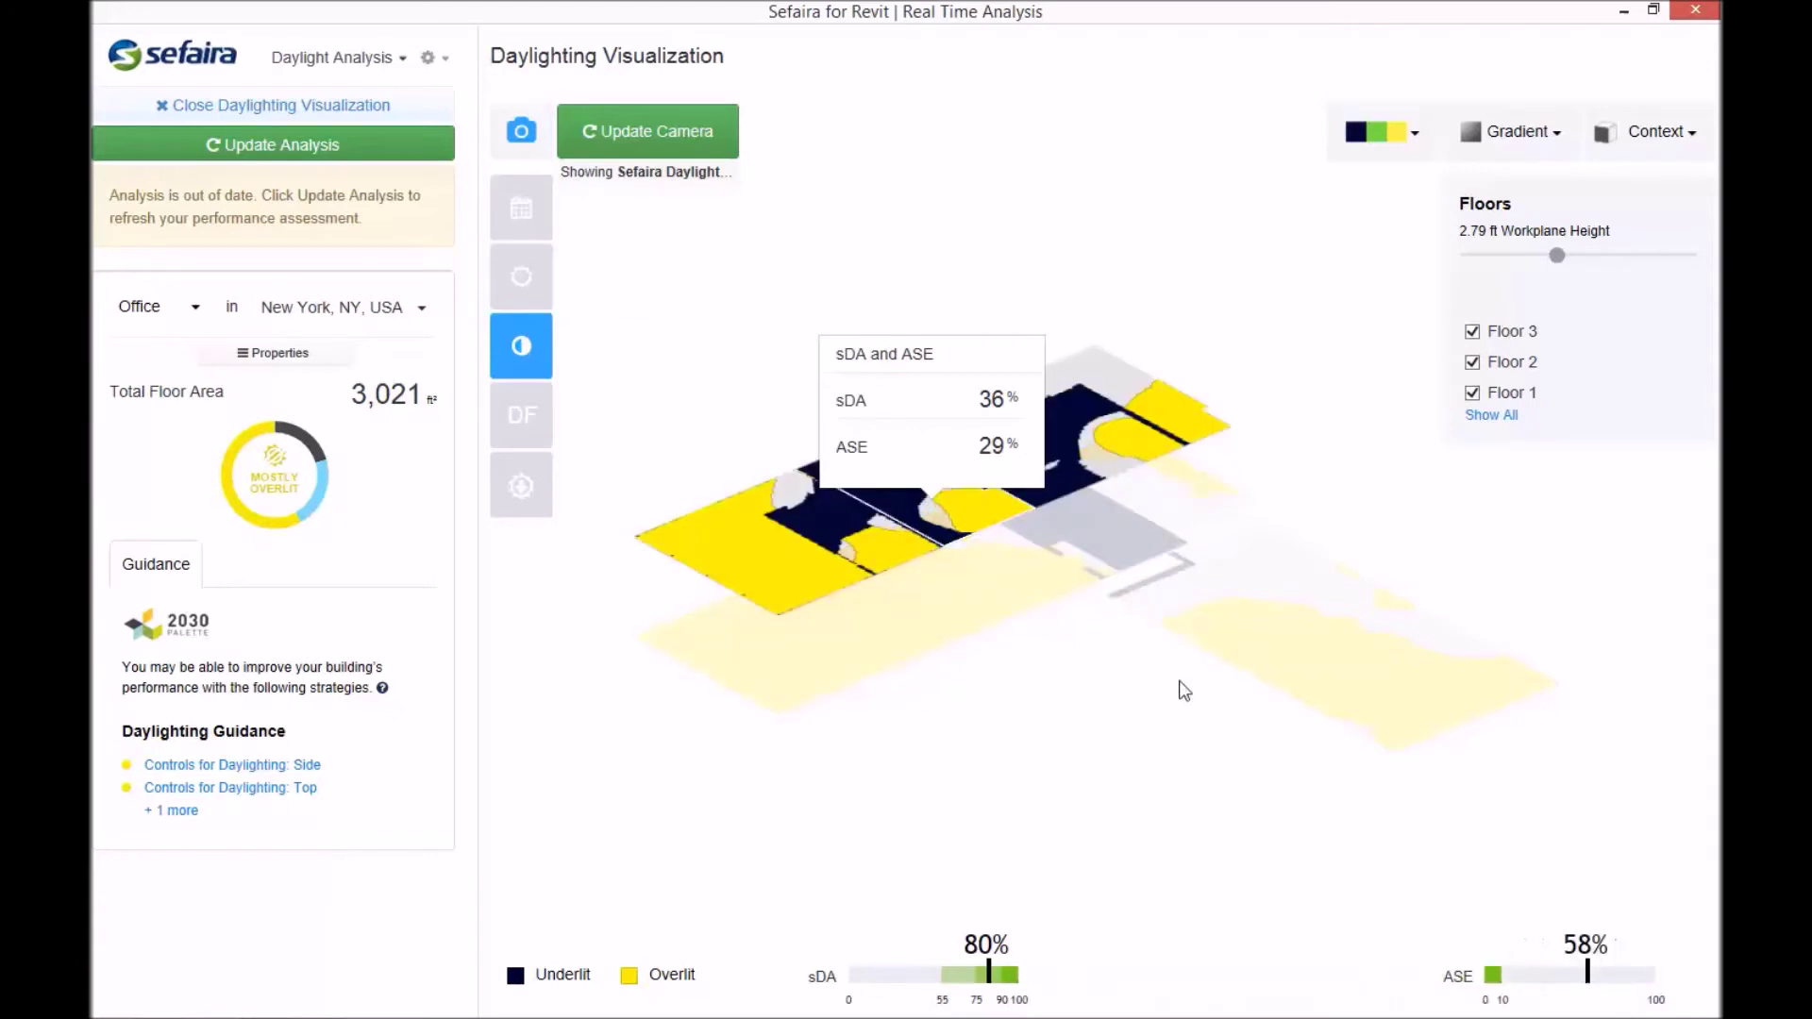
click(1195, 308)
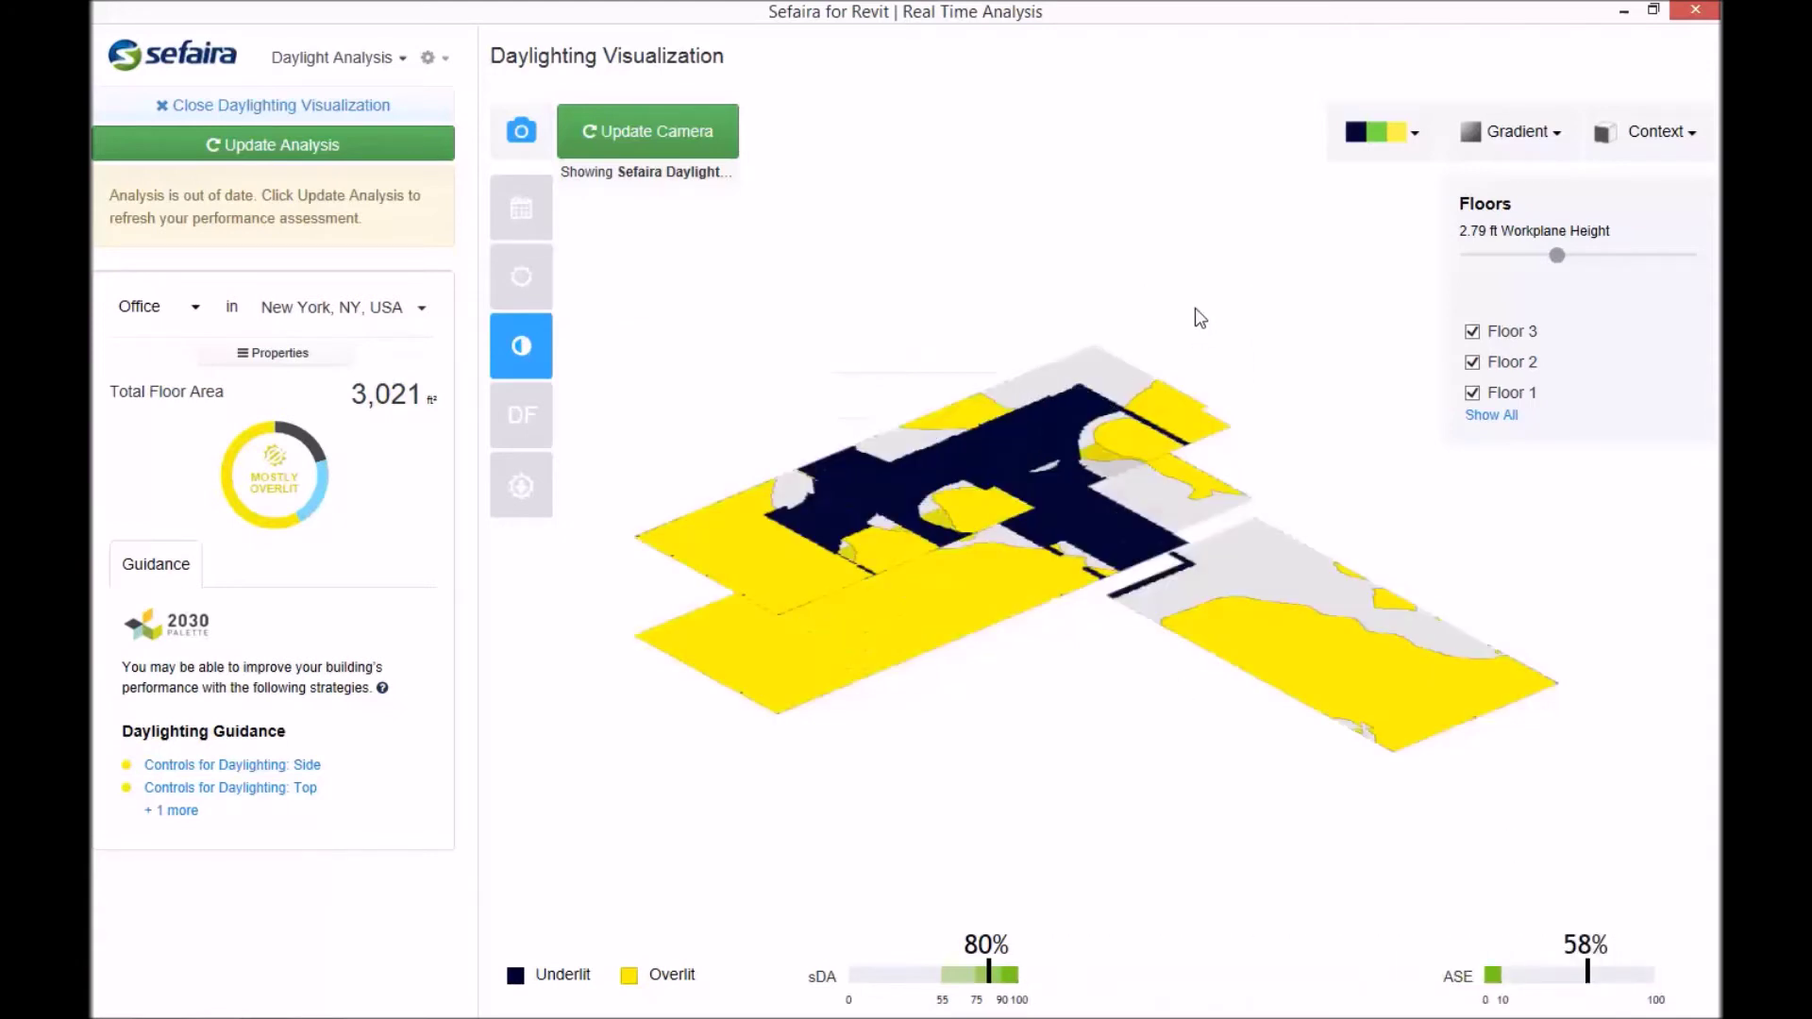
click(1695, 11)
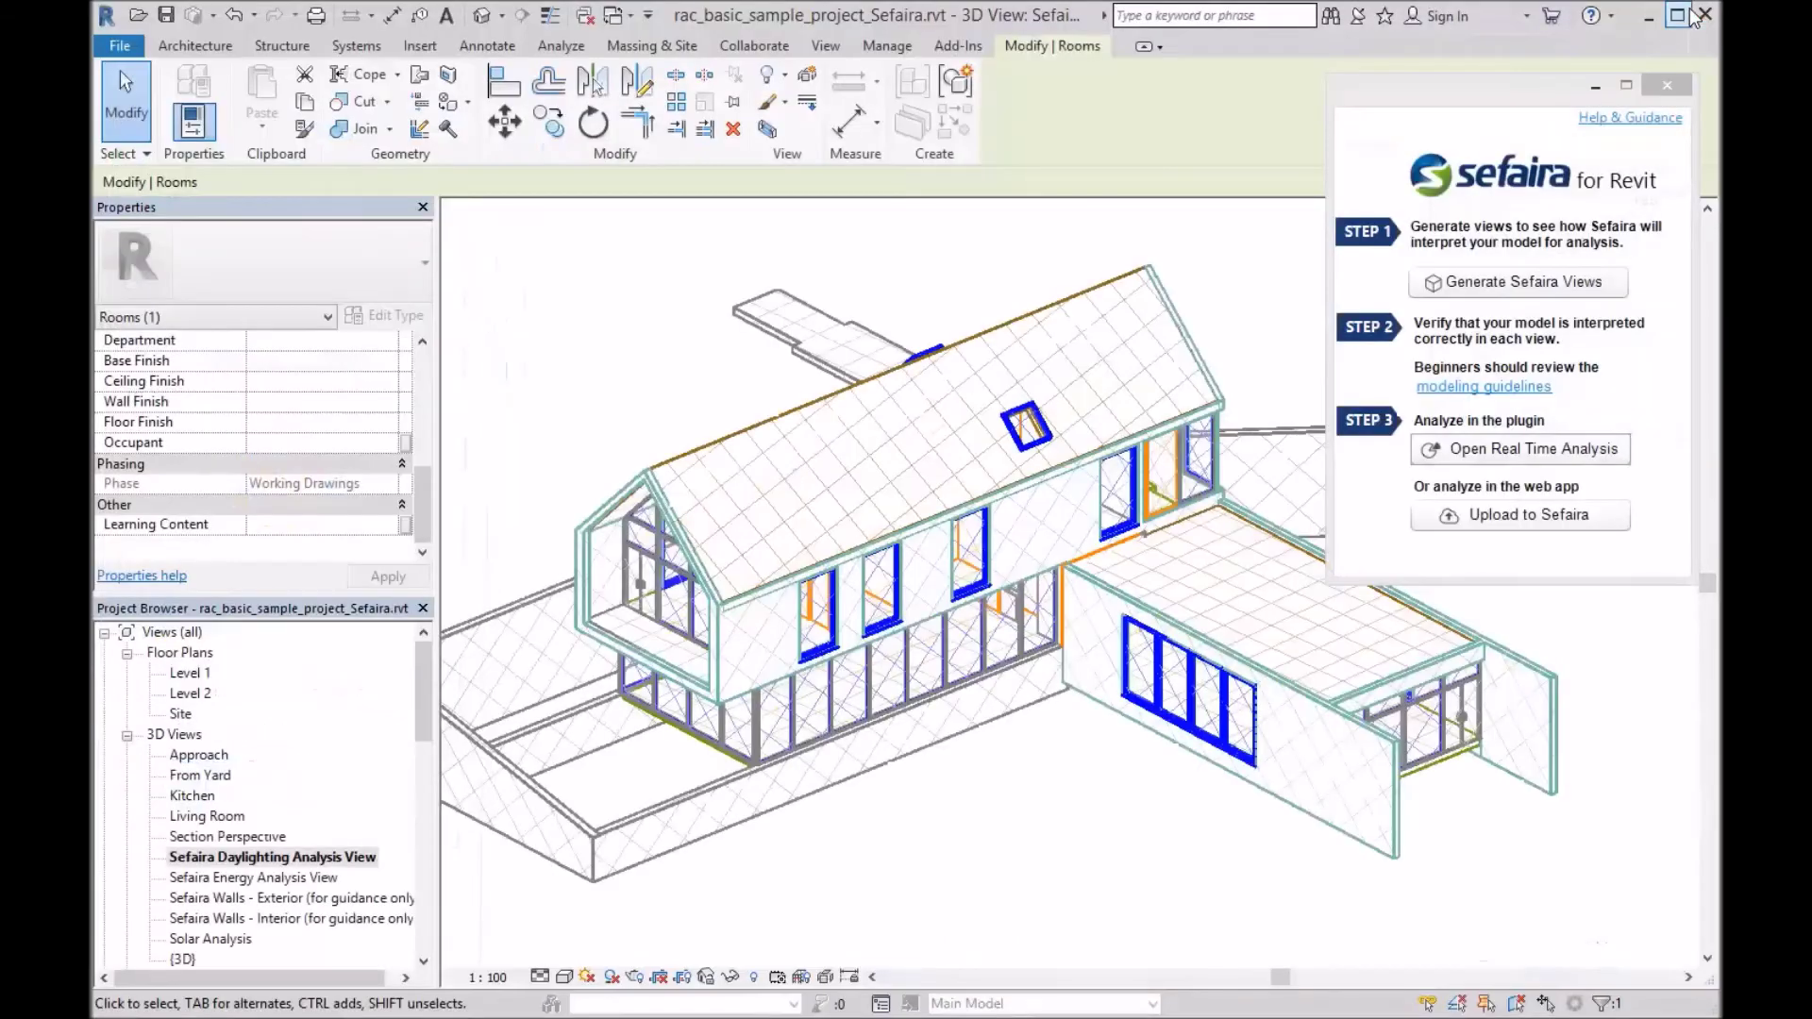
scroll(1001, 510, down, 1)
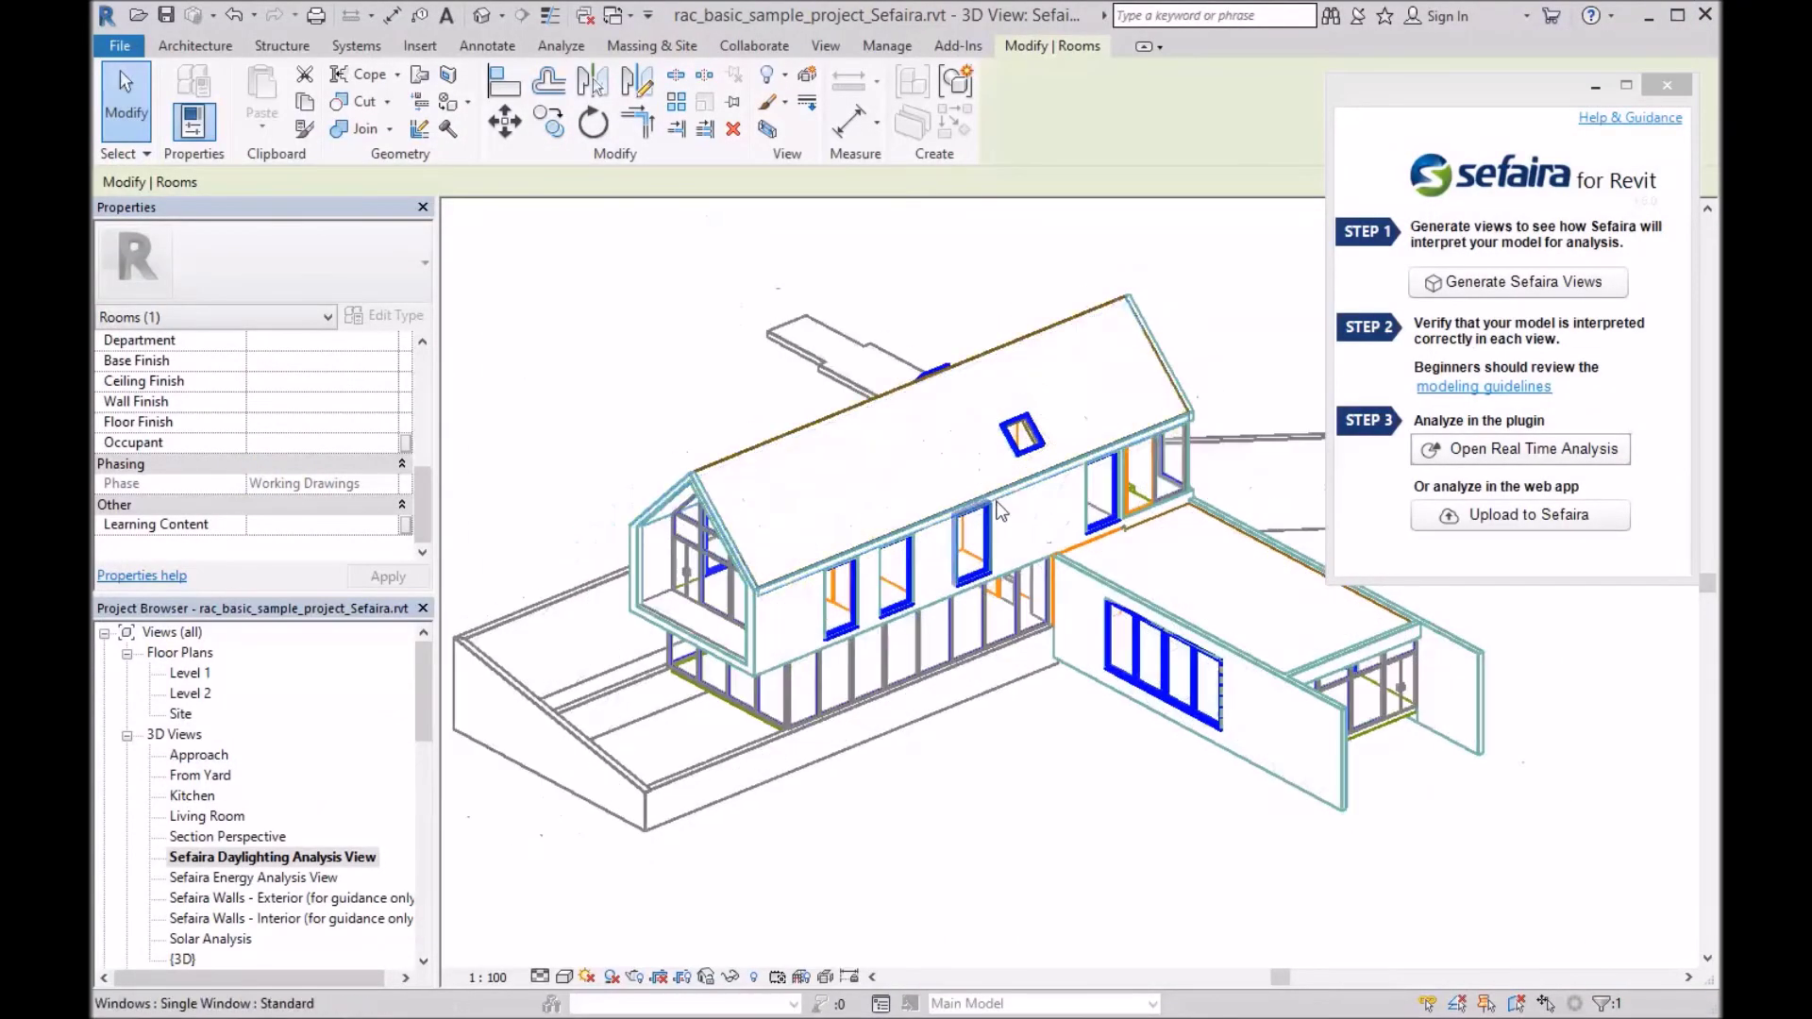
scroll(1000, 510, down, 1)
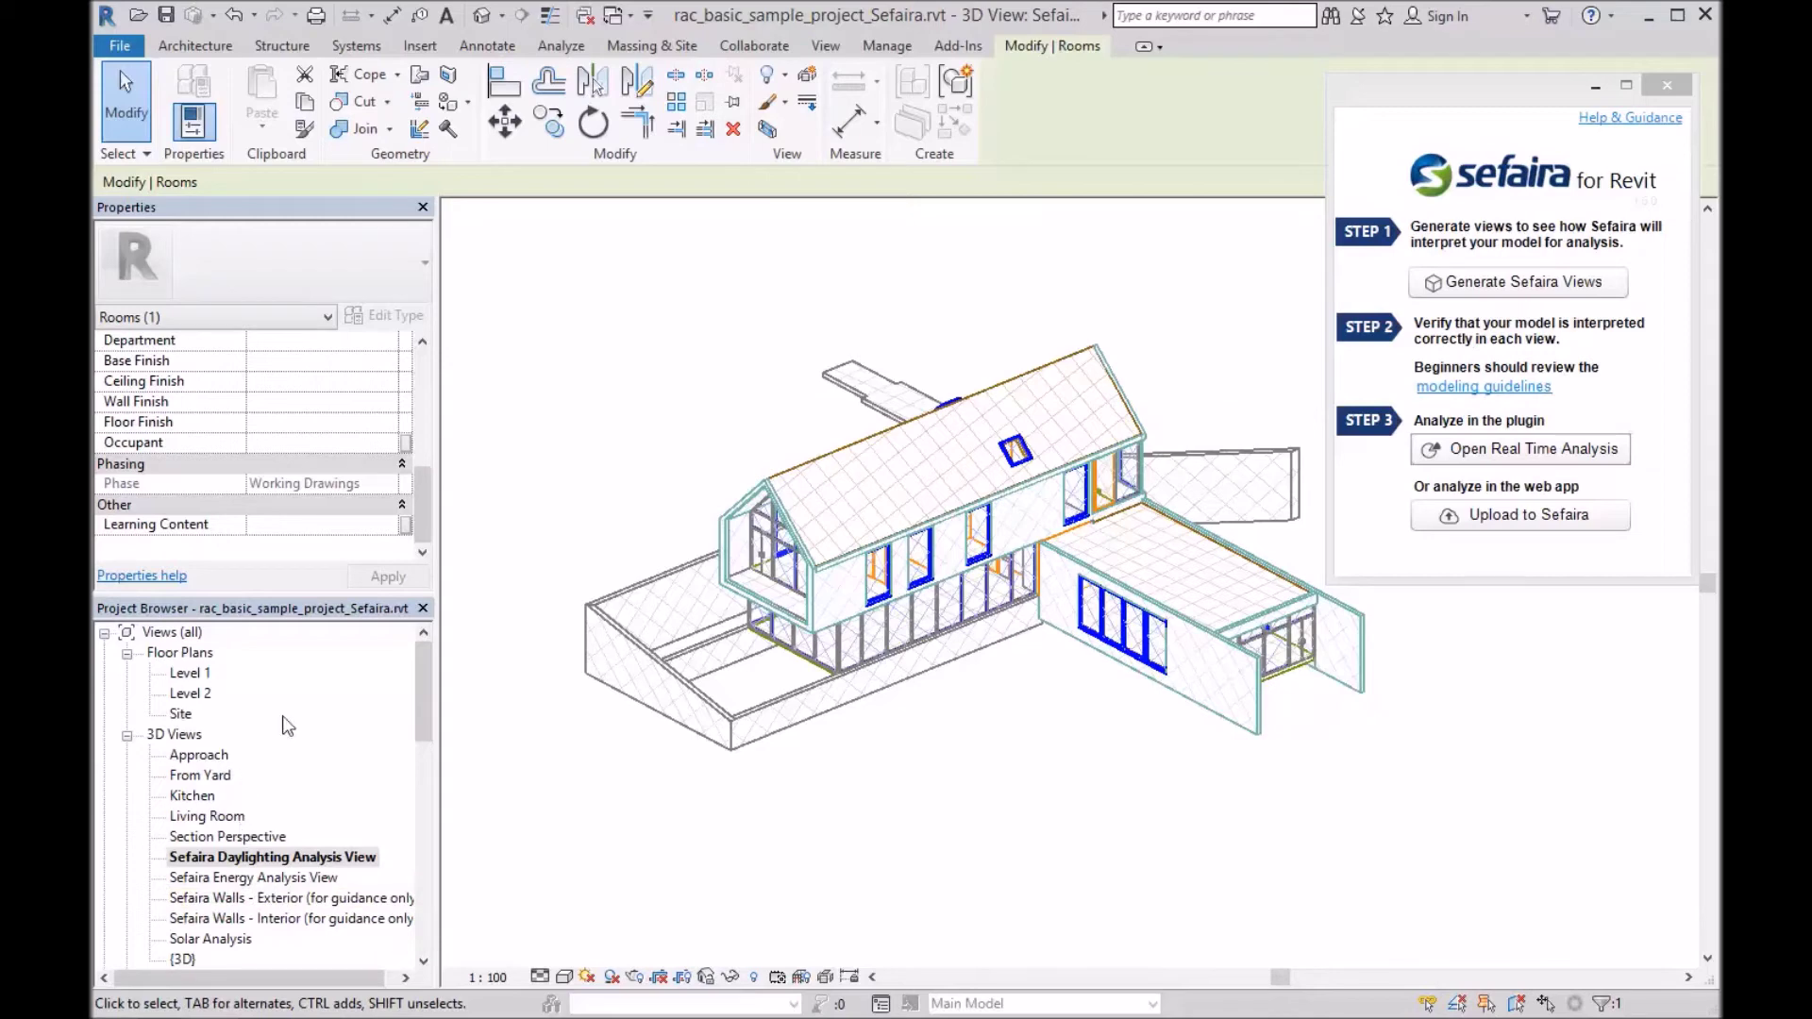
click(422, 699)
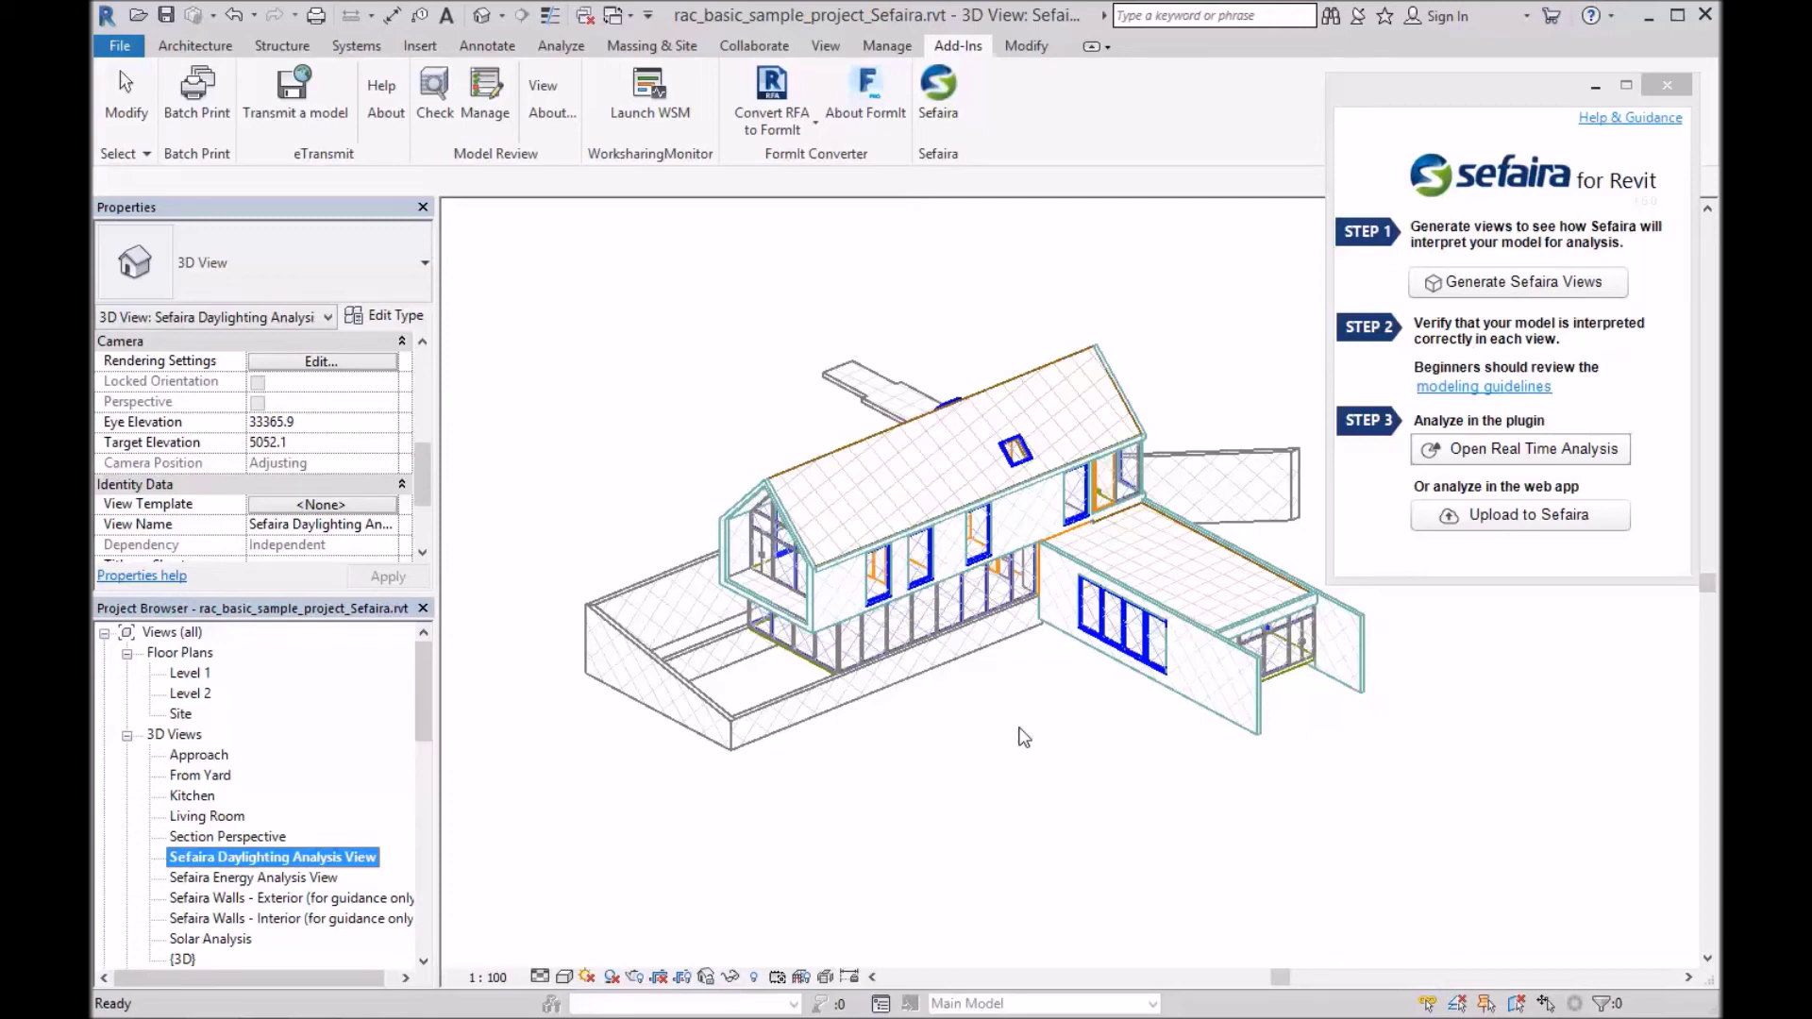
click(1011, 583)
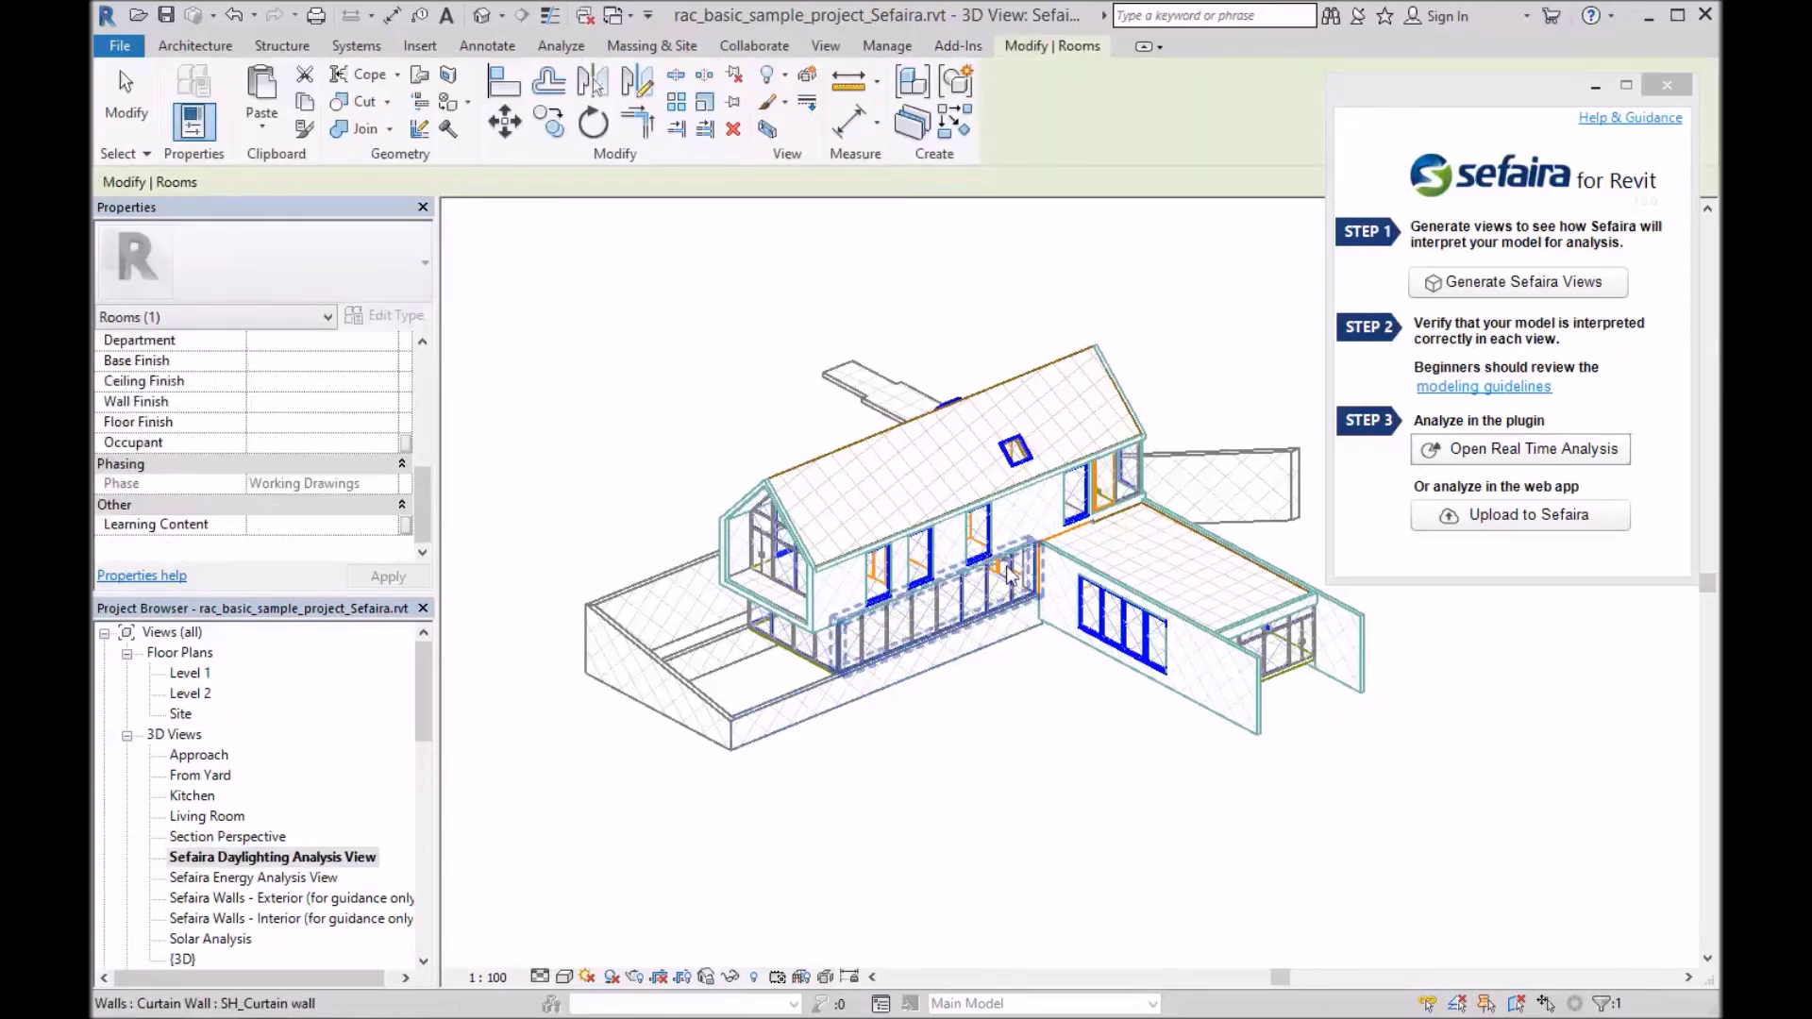
scroll(1011, 583, up, 2)
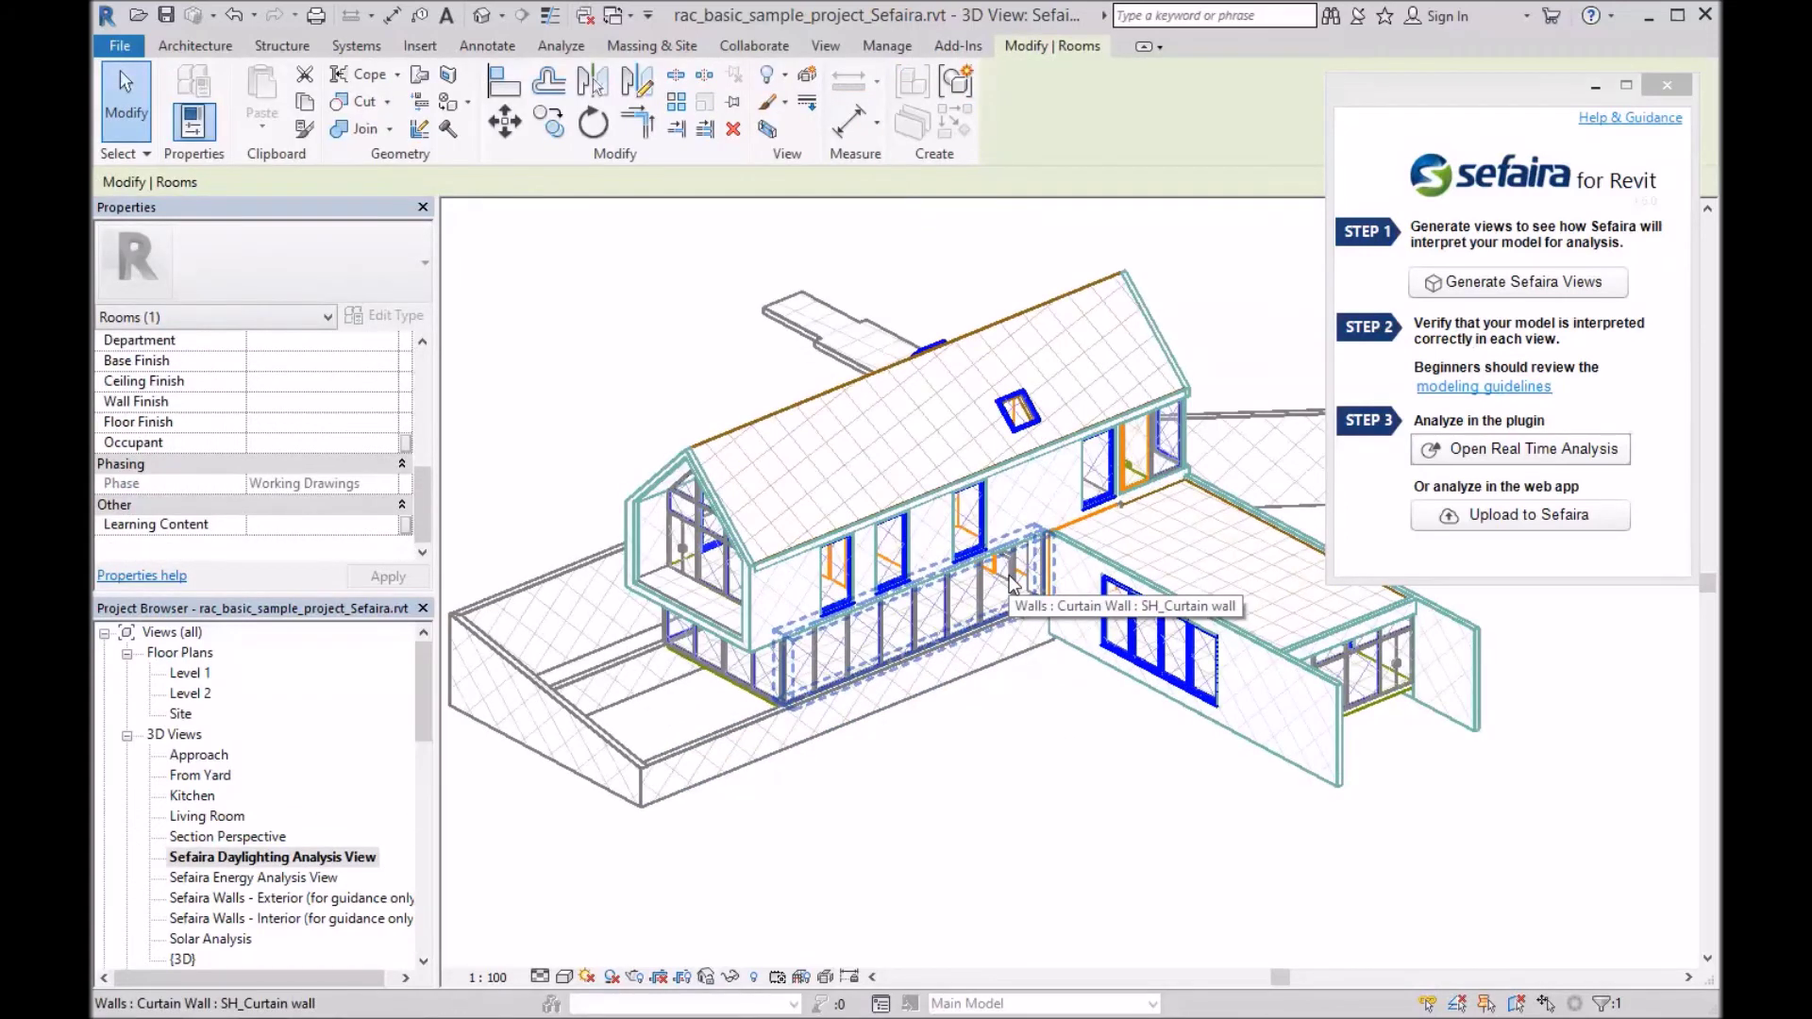